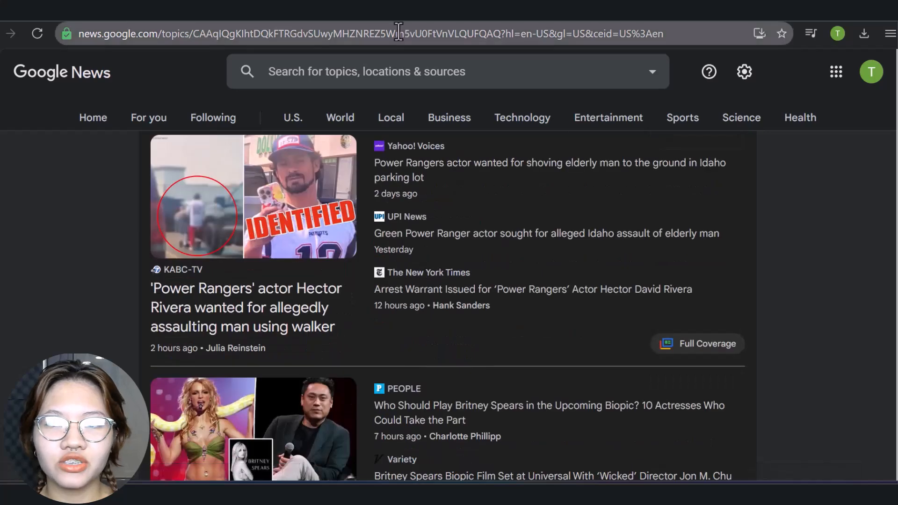
Copy the Google News celebrities topic page's URL and generate a new feed from it in RSS.app.
{"action": "right_click", "coordinate": [398, 29]}
{"action": "left_click", "coordinate": [455, 158]}
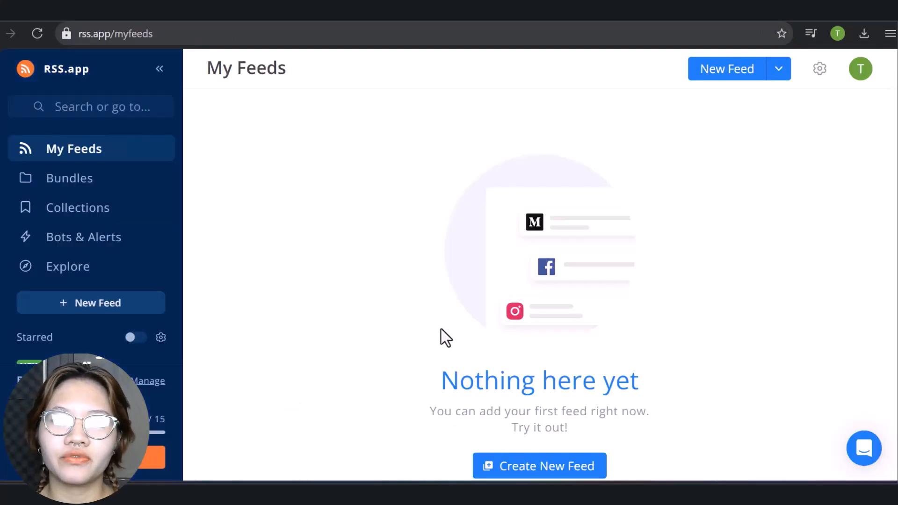
{"action": "scroll", "coordinate": [472, 305], "scroll_direction": "down", "scroll_amount": 1}
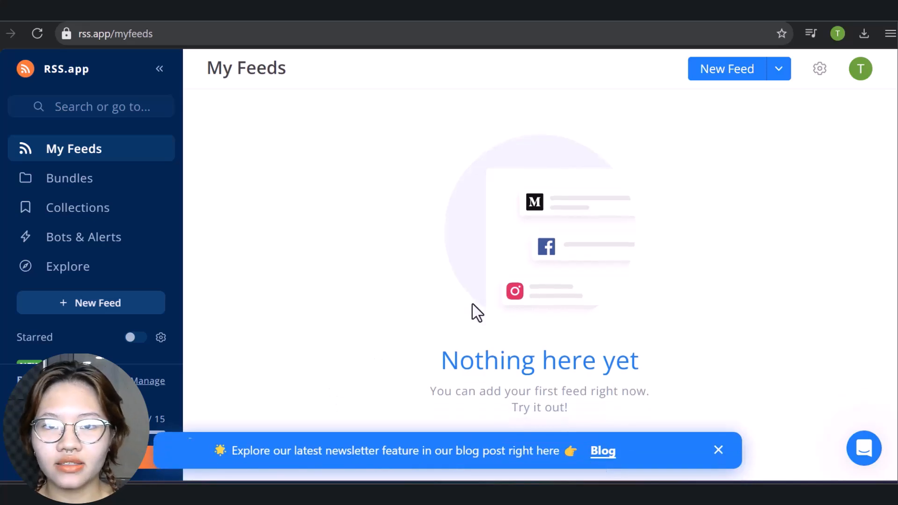
{"action": "left_click", "coordinate": [44, 305]}
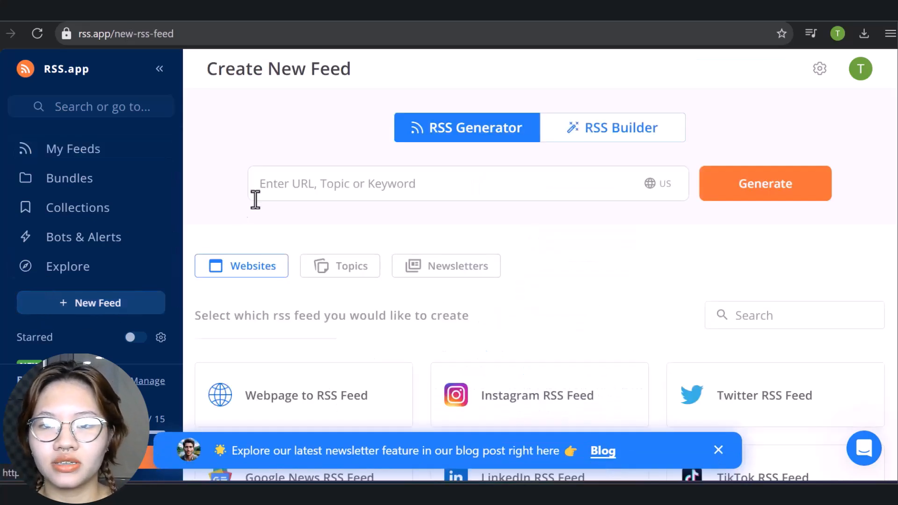
{"action": "left_click", "coordinate": [289, 187]}
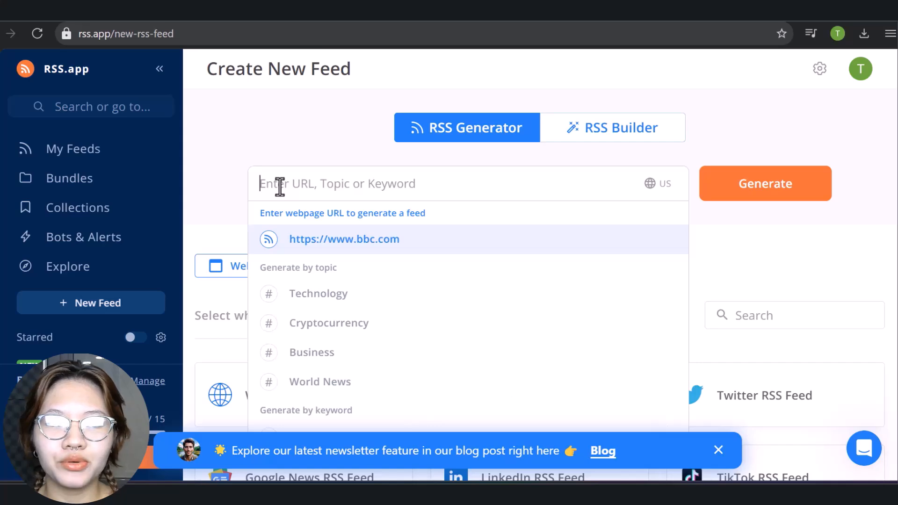
{"action": "key", "text": "ctrl+v"}
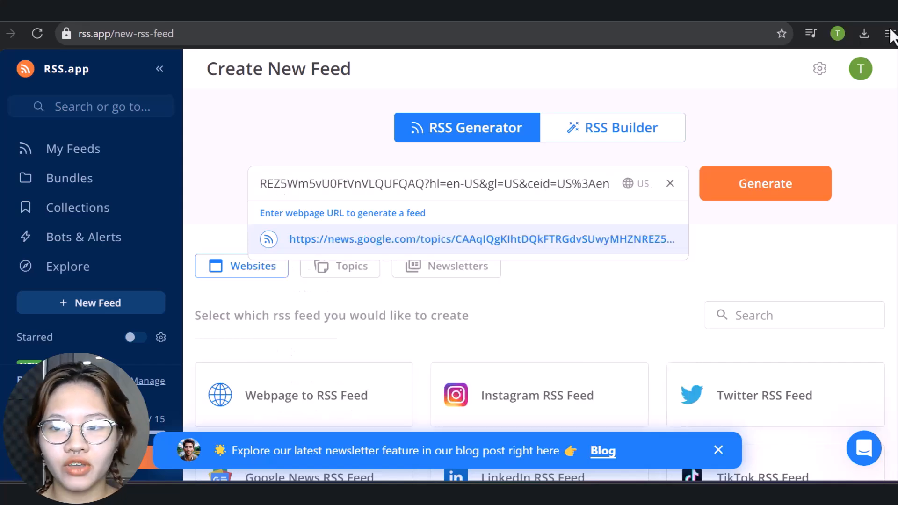
{"action": "left_click", "coordinate": [771, 189]}
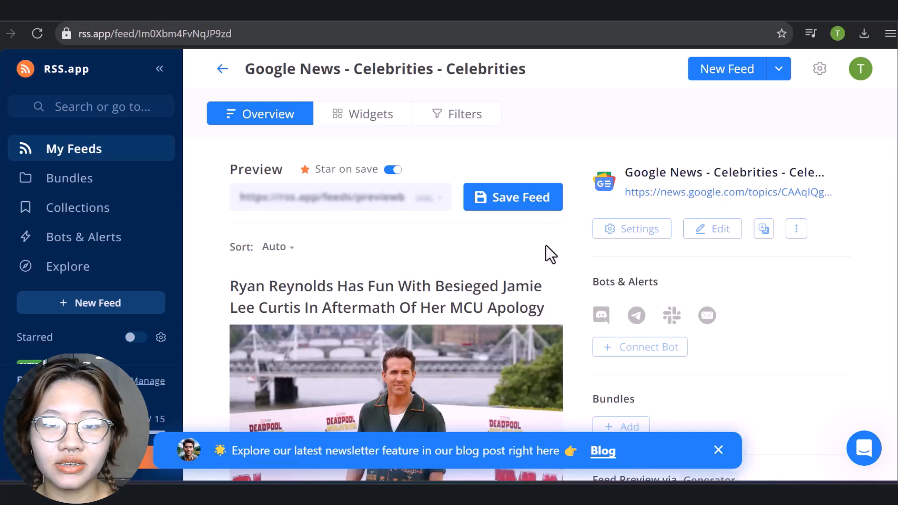
Review the generated Google News - Celebrities feed preview, then save the feed and copy its URL.
{"action": "scroll", "coordinate": [546, 246], "scroll_direction": "down", "scroll_amount": 10}
{"action": "scroll", "coordinate": [274, 400], "scroll_direction": "up", "scroll_amount": 10}
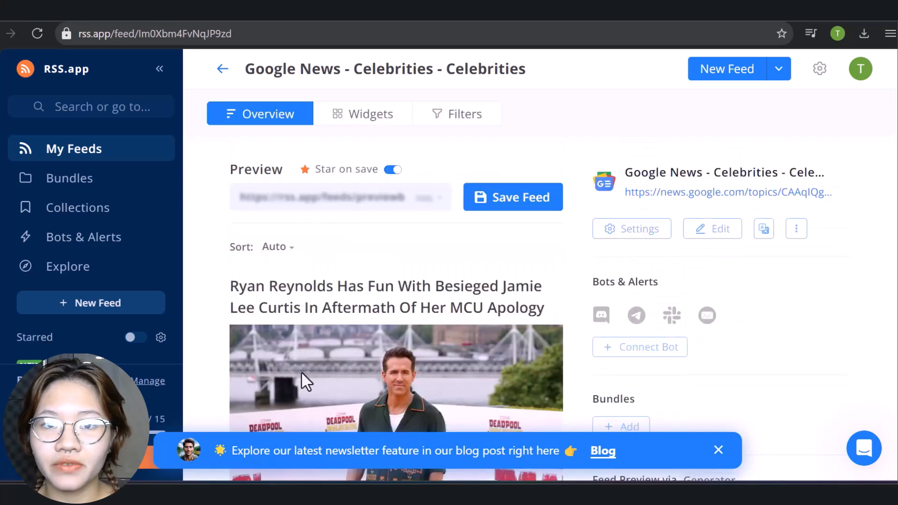
{"action": "left_click", "coordinate": [524, 199]}
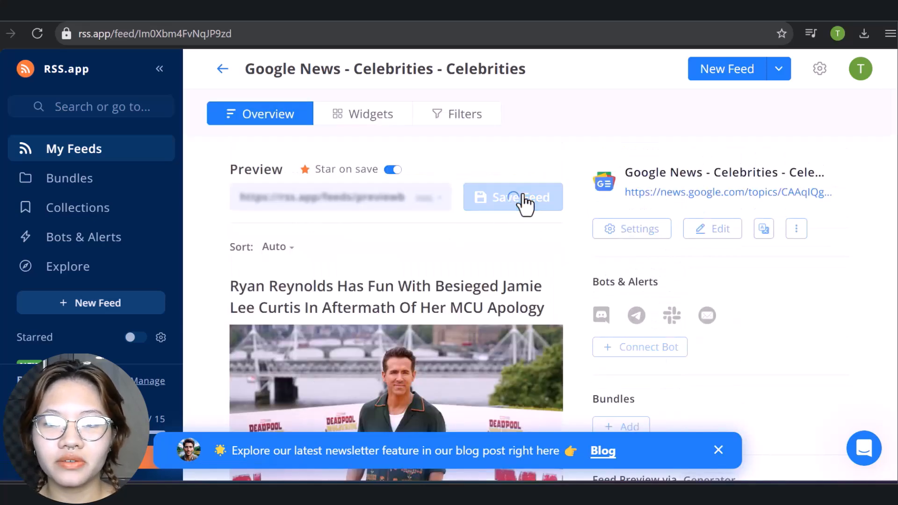
{"action": "left_click", "coordinate": [530, 206]}
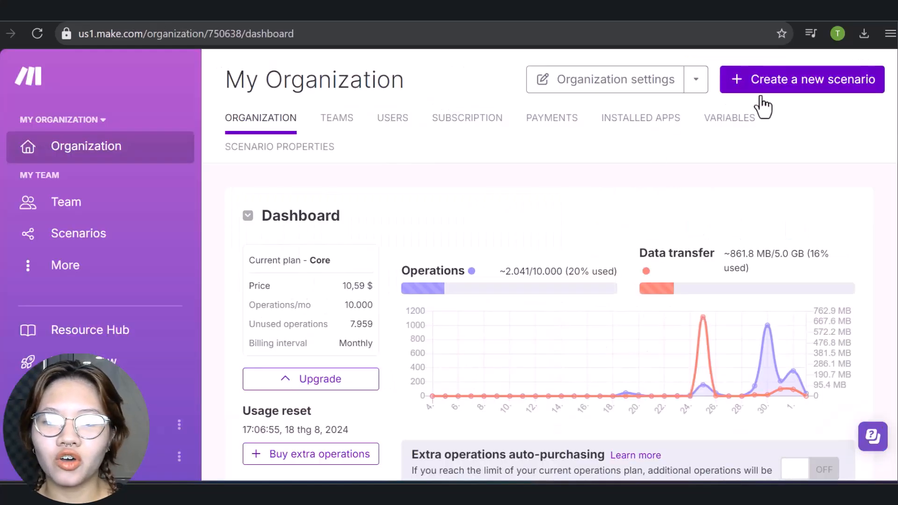
Create a new scenario in Make with the RSS module Watch RSS feed items as its trigger.
{"action": "left_click", "coordinate": [772, 81]}
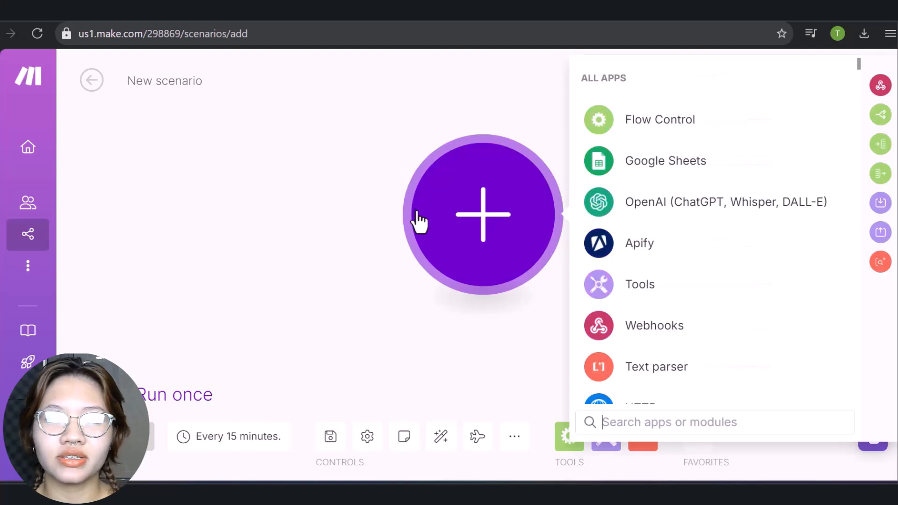
{"action": "left_click_drag", "start_coordinate": [467, 229], "coordinate": [286, 221]}
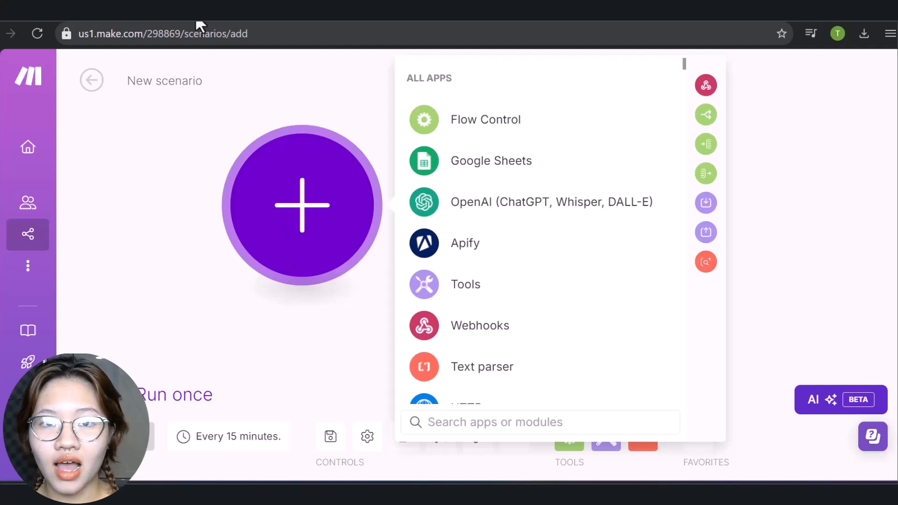
{"action": "left_click", "coordinate": [489, 429]}
{"action": "type", "text": "RSS"}
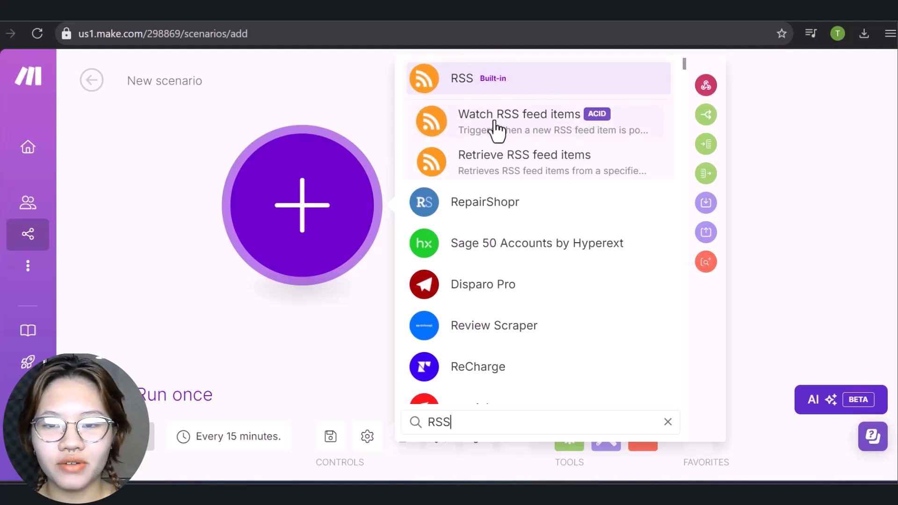
{"action": "left_click", "coordinate": [543, 134]}
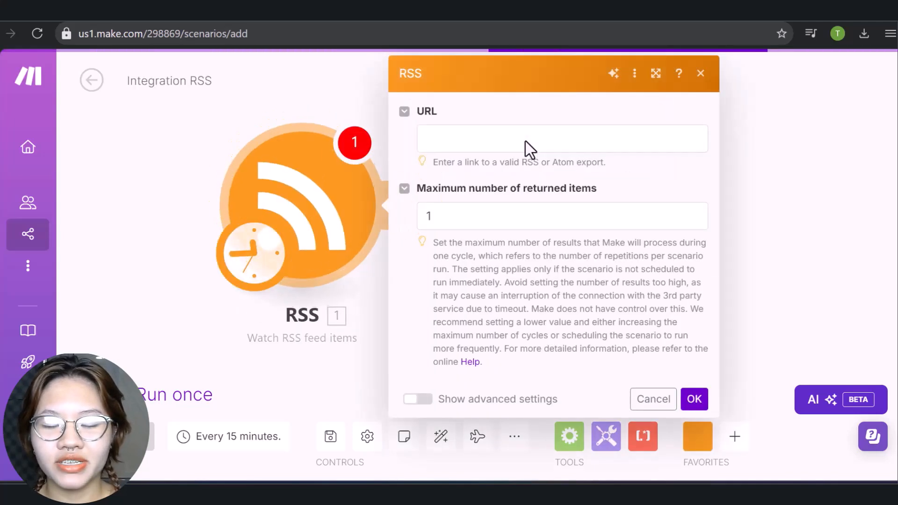
Give the RSS trigger the copied RSS.app feed URL, keeping a maximum of 1 returned item and starting from now on.
{"action": "left_click", "coordinate": [537, 135]}
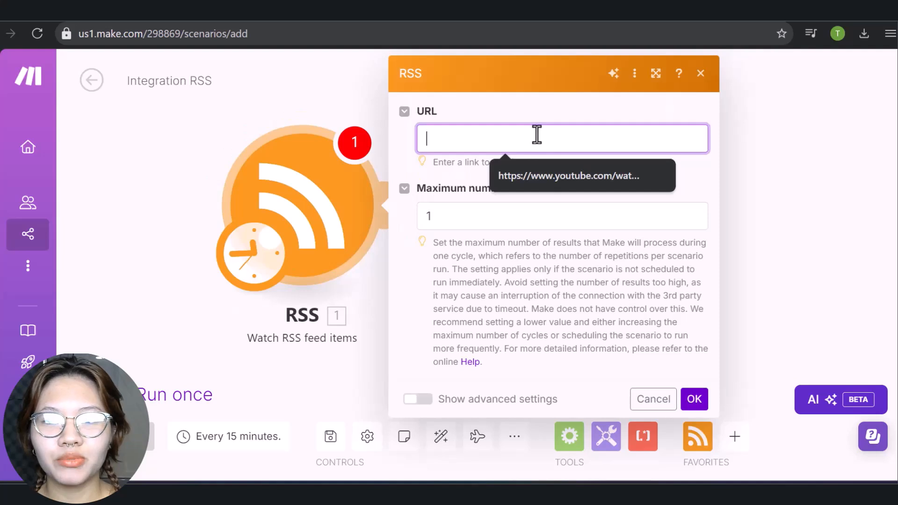
{"action": "key", "text": "ctrl+v"}
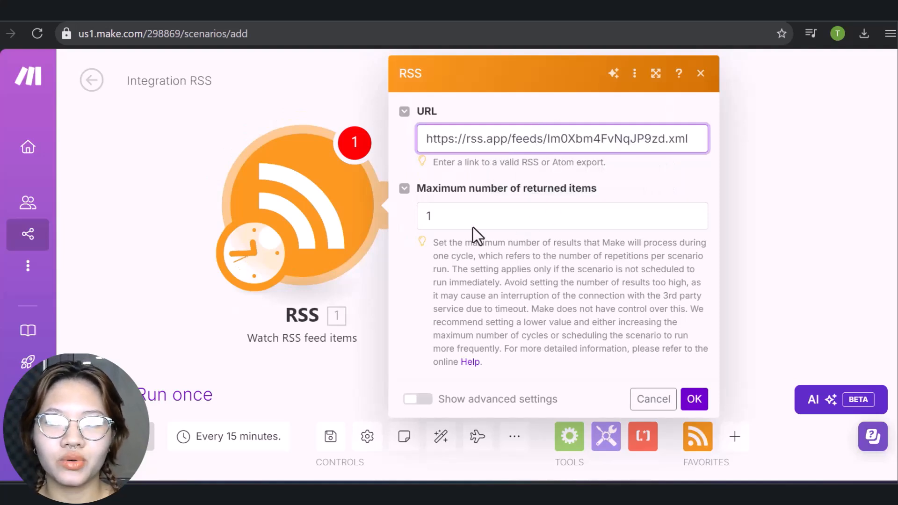
{"action": "left_click", "coordinate": [397, 71]}
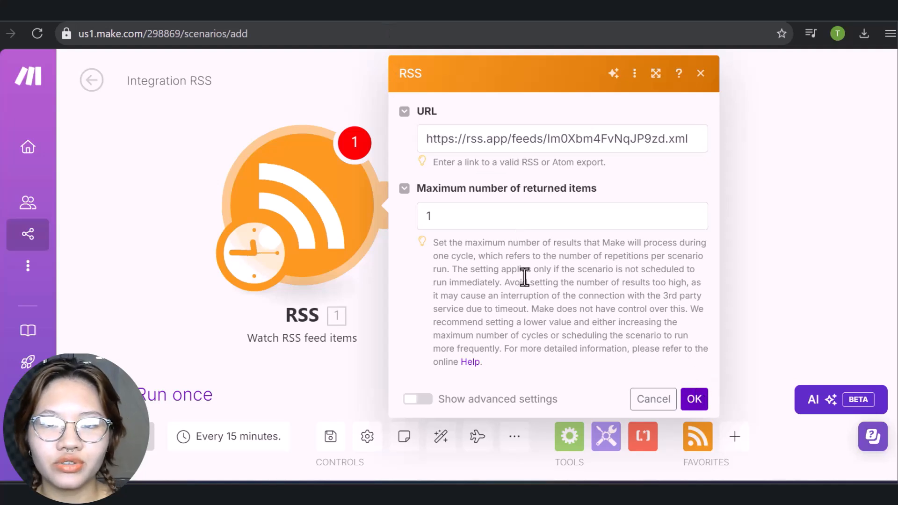
{"action": "left_click", "coordinate": [434, 219]}
{"action": "left_click_drag", "start_coordinate": [421, 223], "coordinate": [445, 223]}
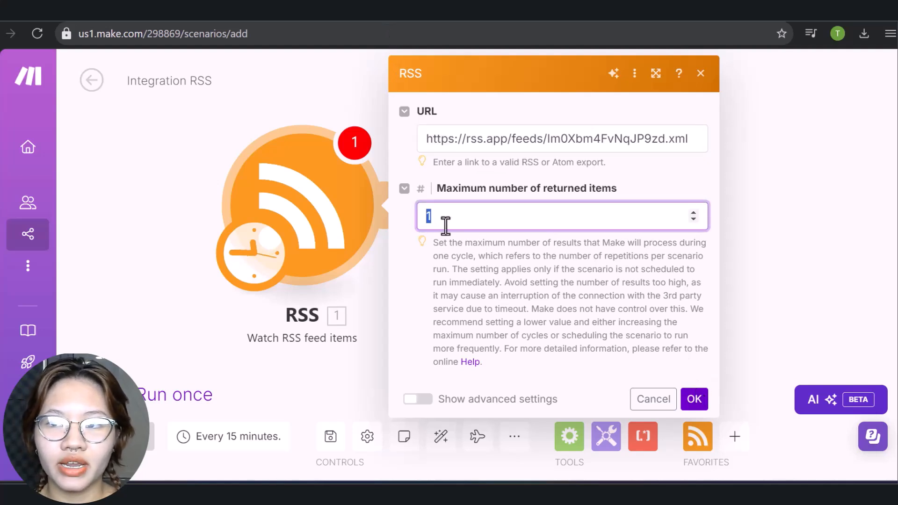
{"action": "left_click", "coordinate": [398, 271]}
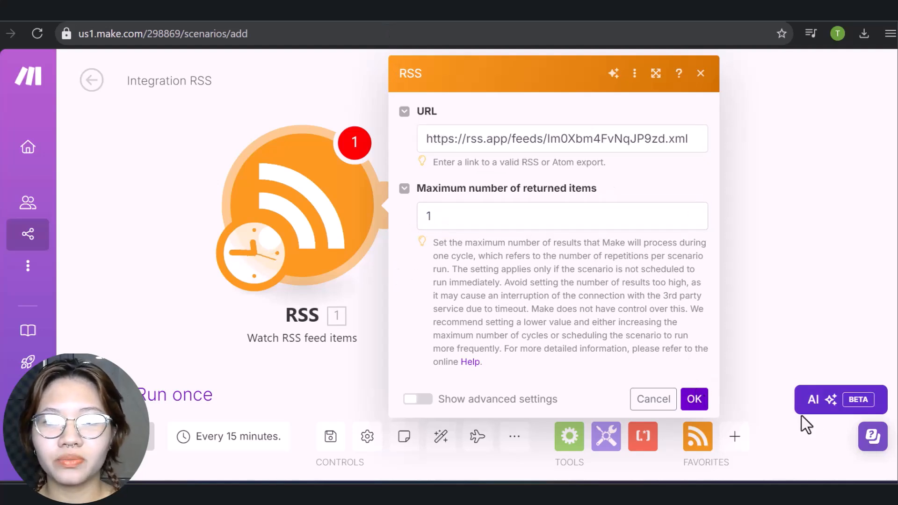
{"action": "left_click", "coordinate": [694, 400]}
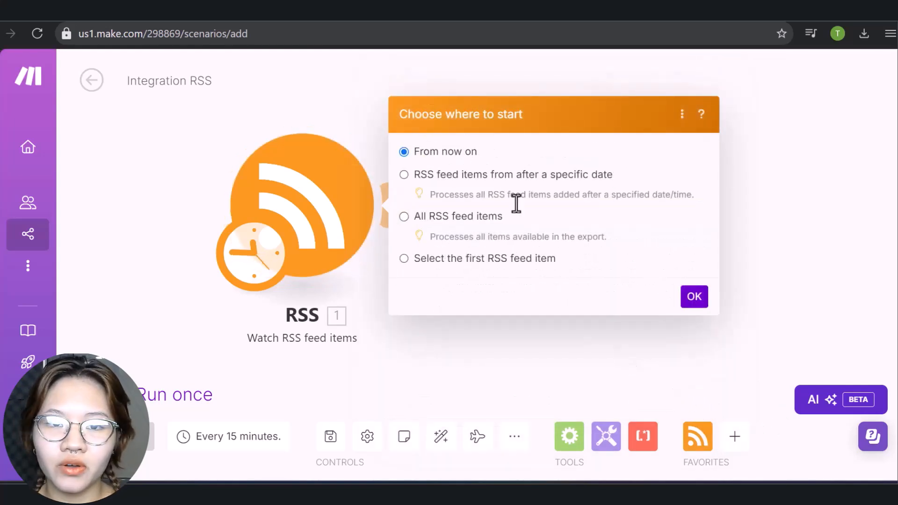
{"action": "left_click", "coordinate": [697, 302]}
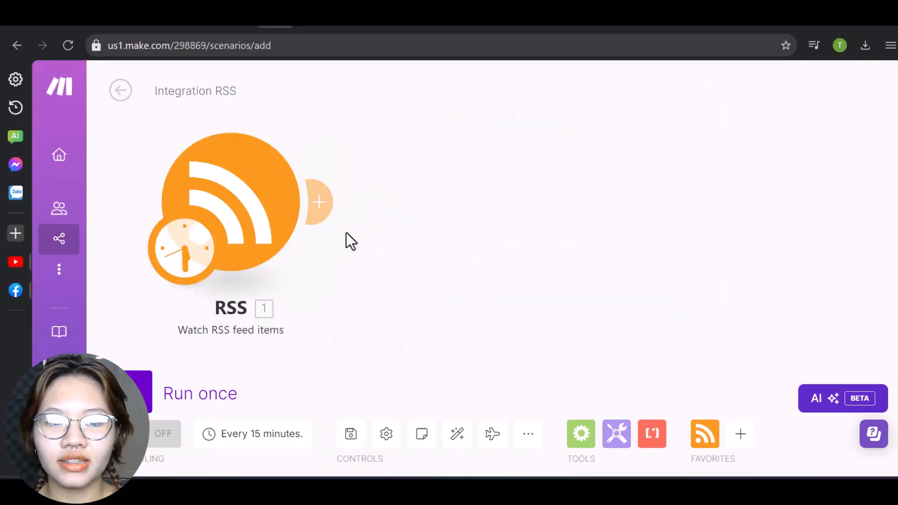
Add an OpenAI Create a Completion (Prompt) module after the RSS module.
{"action": "left_click", "coordinate": [326, 197]}
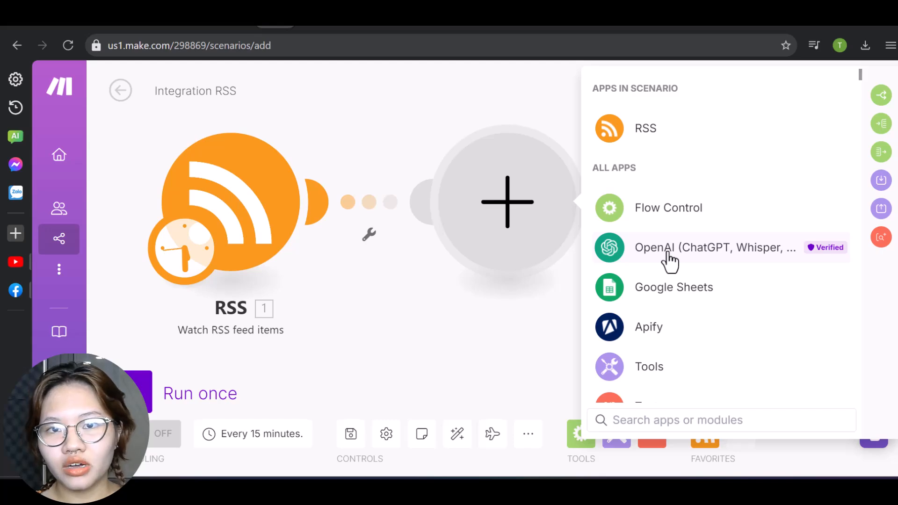
{"action": "left_click", "coordinate": [670, 261]}
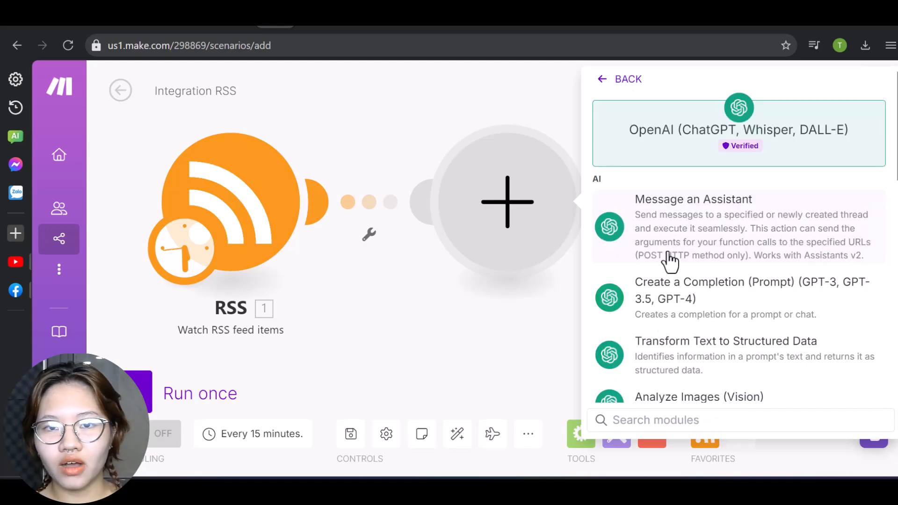
{"action": "left_click", "coordinate": [677, 294]}
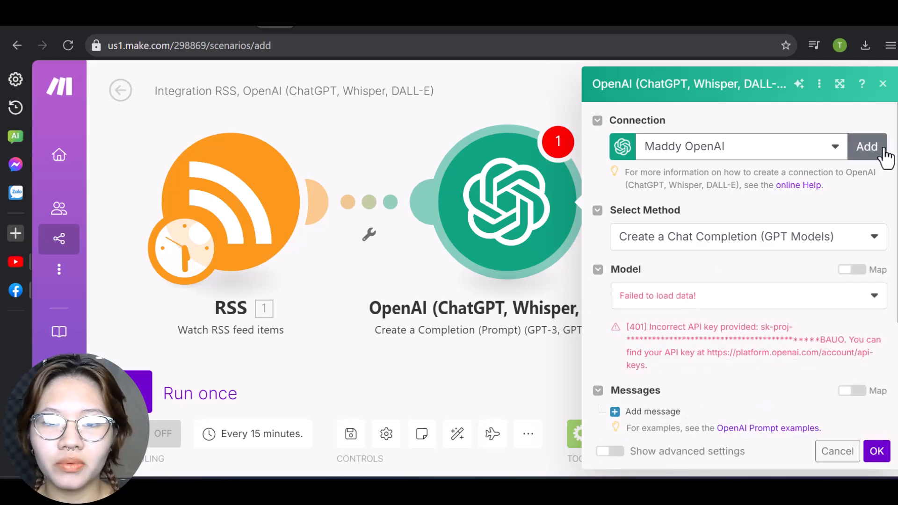
Set the OpenAI module to the existing connection My connection AW and the model GPT-4o: gpt-4o (system).
{"action": "left_click", "coordinate": [867, 147]}
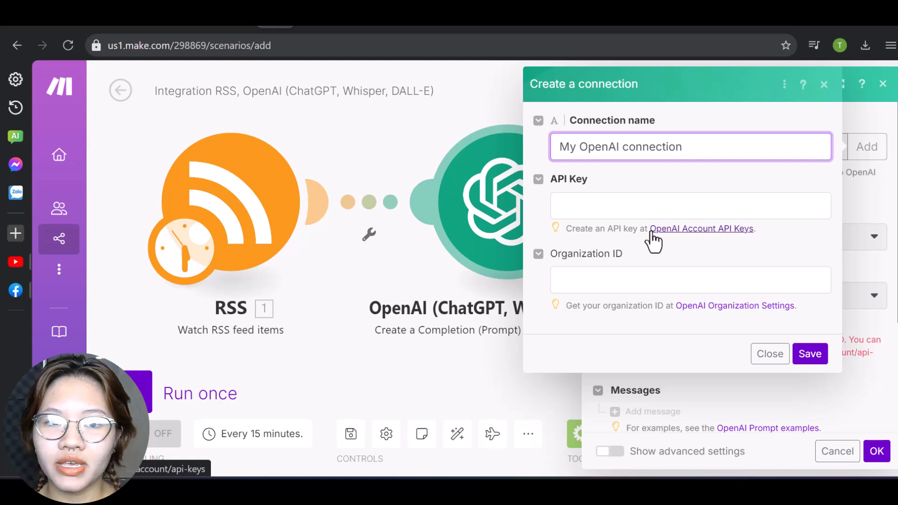
{"action": "left_click", "coordinate": [771, 354]}
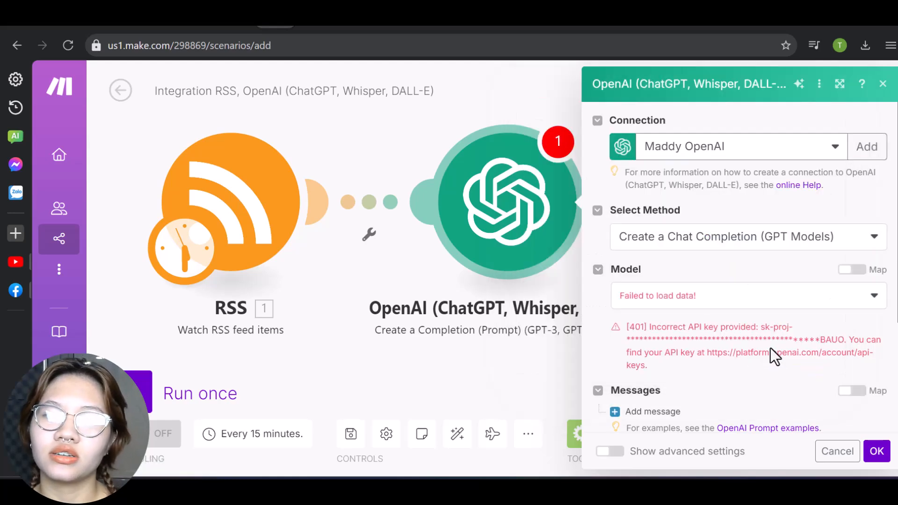
{"action": "left_click", "coordinate": [768, 157]}
{"action": "left_click", "coordinate": [737, 226]}
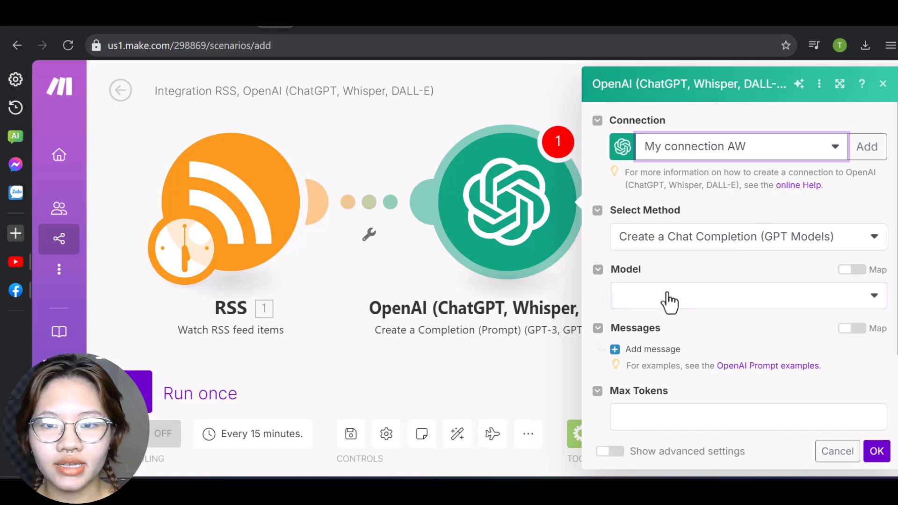
{"action": "left_click", "coordinate": [668, 299]}
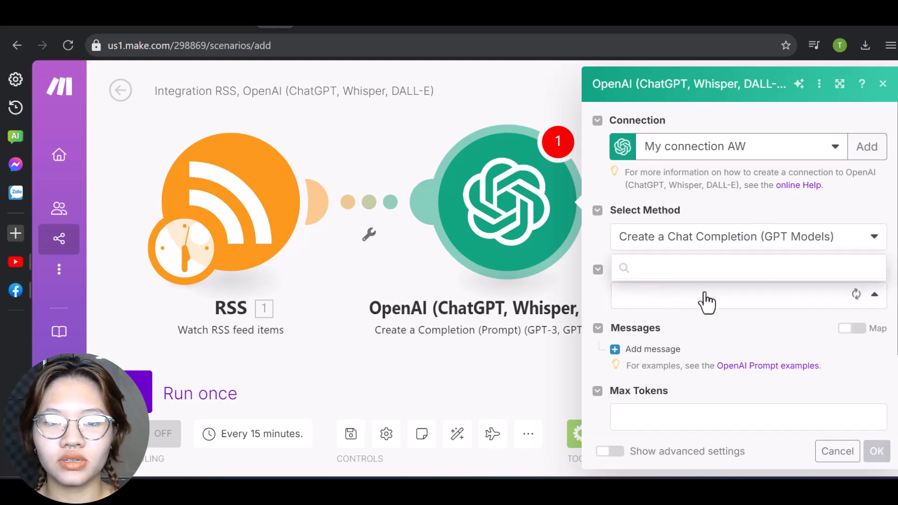
{"action": "left_click", "coordinate": [677, 179]}
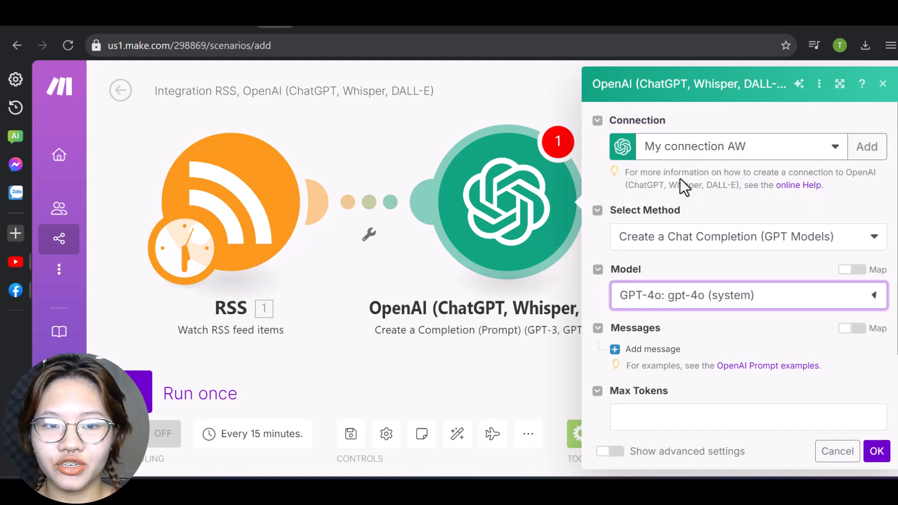
Add a first message to the OpenAI module and set its role to User.
{"action": "left_click", "coordinate": [617, 350]}
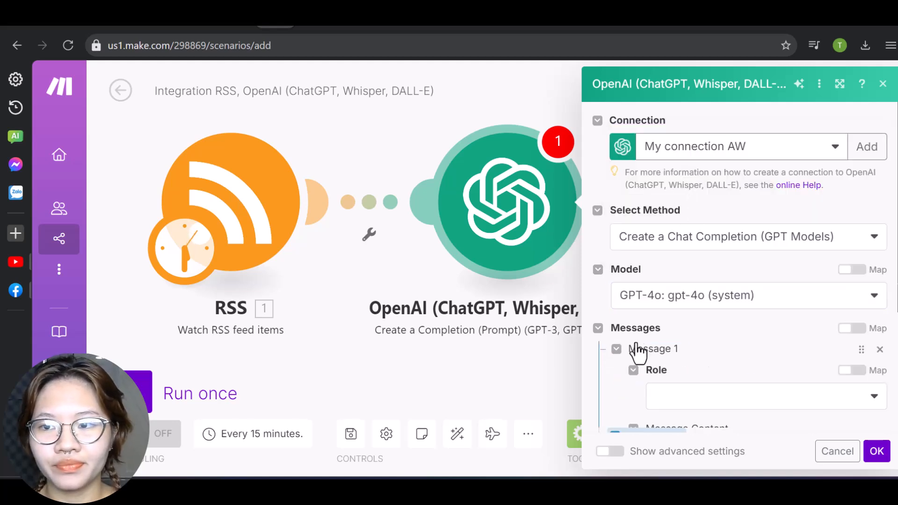
{"action": "scroll", "coordinate": [708, 340], "scroll_direction": "down", "scroll_amount": 2}
{"action": "left_click", "coordinate": [699, 334]}
{"action": "left_click", "coordinate": [701, 349]}
Write the message "You're a blog writer. Your task is to create a compelling, keyword-rich title based on the content of the article:" plus the RSS URL.
{"action": "left_click", "coordinate": [679, 385]}
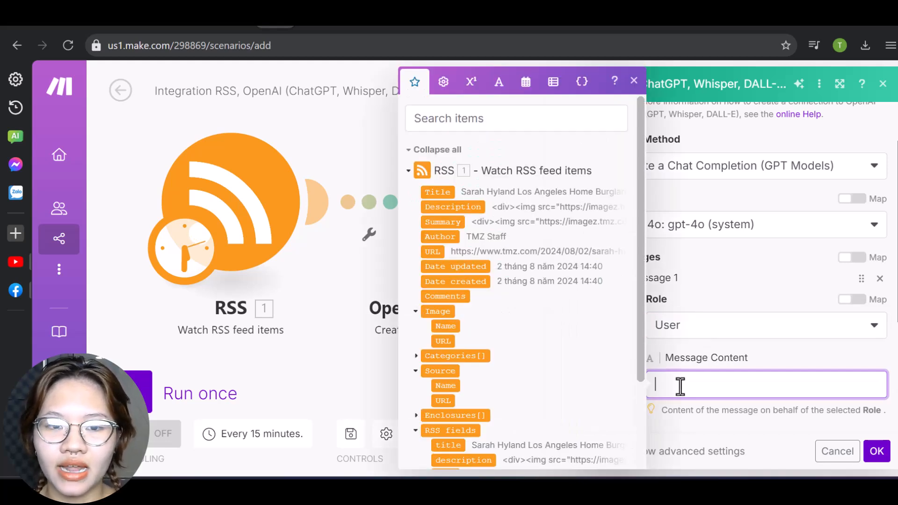
{"action": "left_click", "coordinate": [239, 293]}
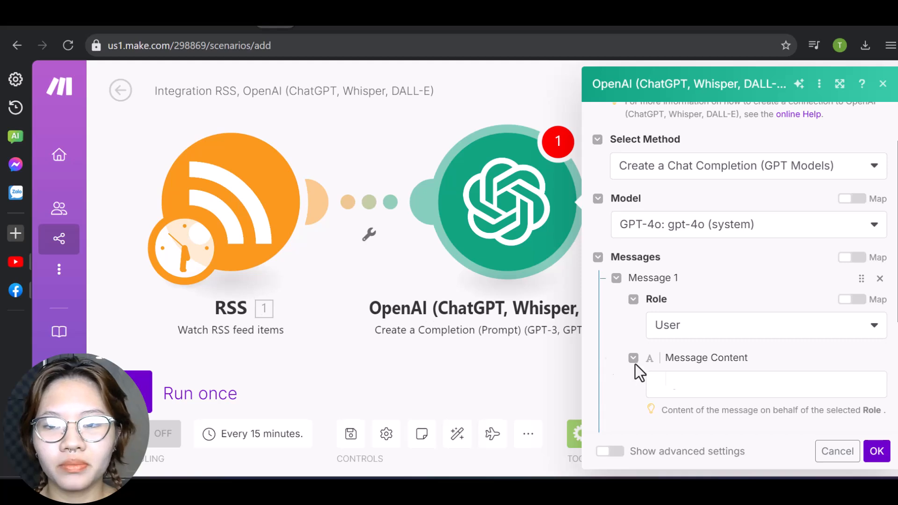
{"action": "left_click", "coordinate": [690, 381]}
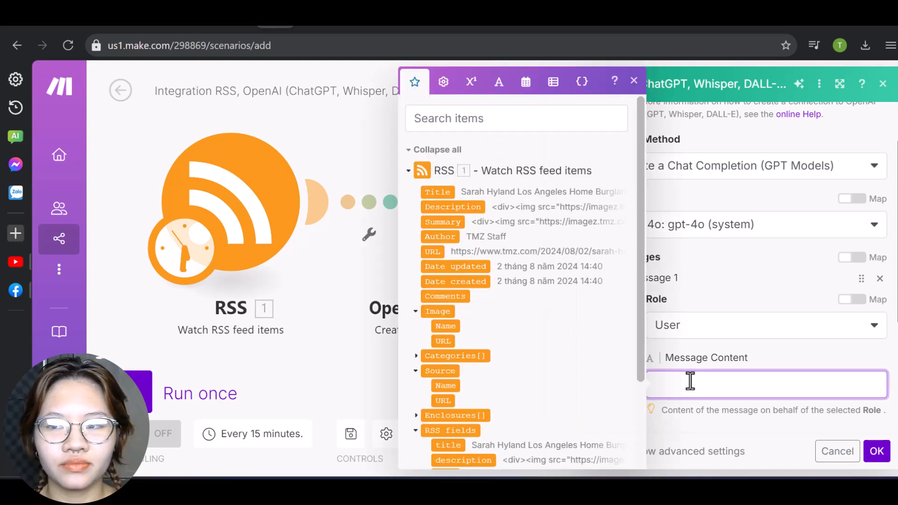
{"action": "type", "text": "You're a blog writer. Your task is to create compelling, keyword-rich a title based on the content of the article:"}
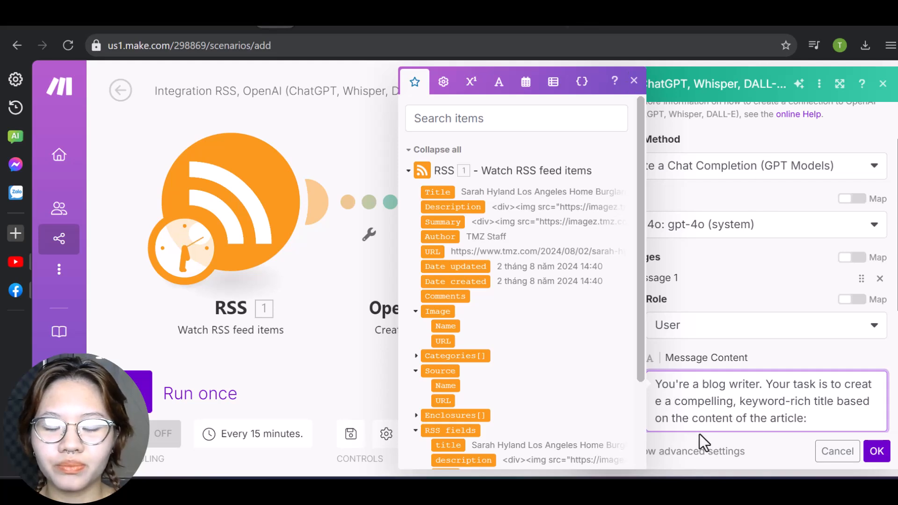
{"action": "left_click_drag", "start_coordinate": [705, 419], "coordinate": [814, 419]}
{"action": "left_click", "coordinate": [826, 419]}
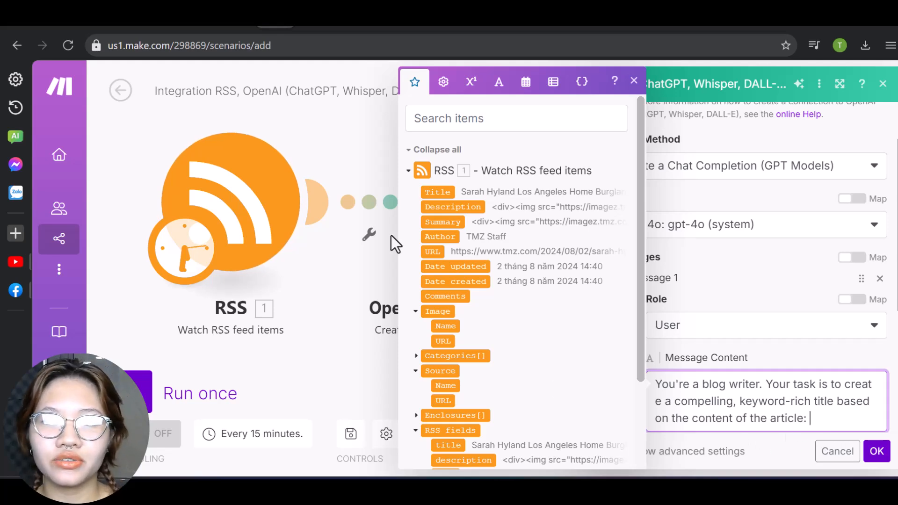
{"action": "left_click", "coordinate": [435, 251]}
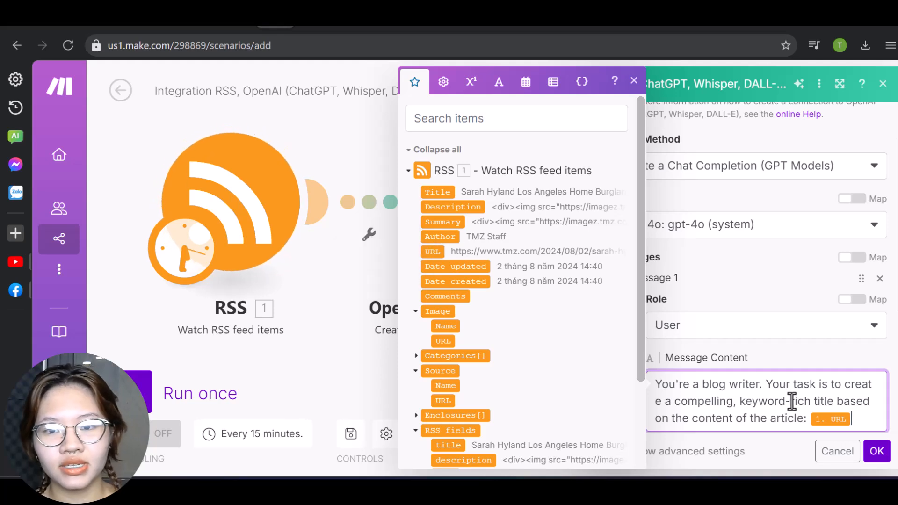
Set the OpenAI module's Max Tokens to 100 and save its settings.
{"action": "scroll", "coordinate": [769, 387], "scroll_direction": "down", "scroll_amount": 1}
{"action": "scroll", "coordinate": [770, 388], "scroll_direction": "down", "scroll_amount": 4}
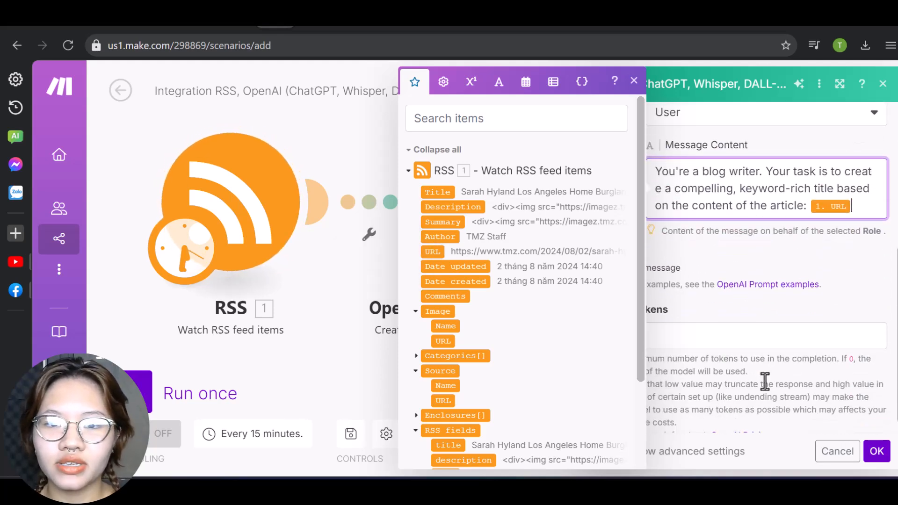
{"action": "left_click", "coordinate": [713, 335]}
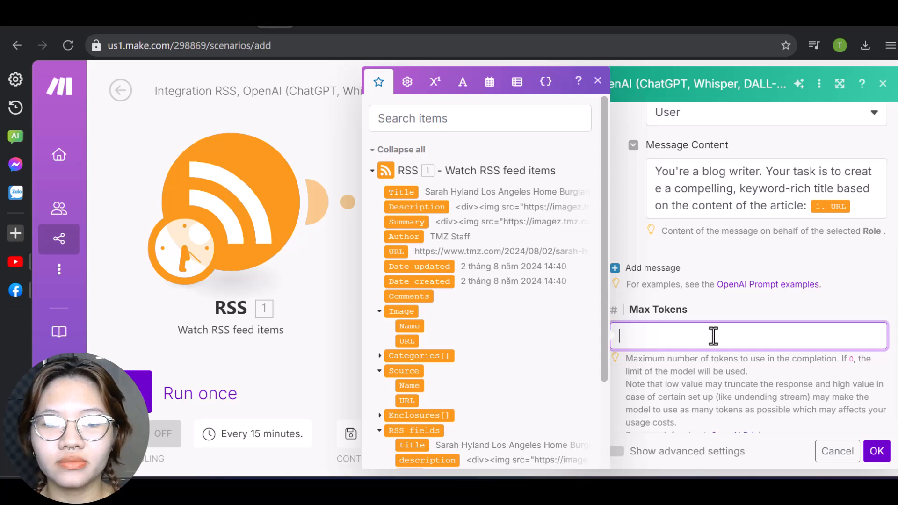
{"action": "type", "text": "100"}
{"action": "left_click", "coordinate": [877, 451]}
Rename the OpenAI module as Blog title.
{"action": "right_click", "coordinate": [477, 215]}
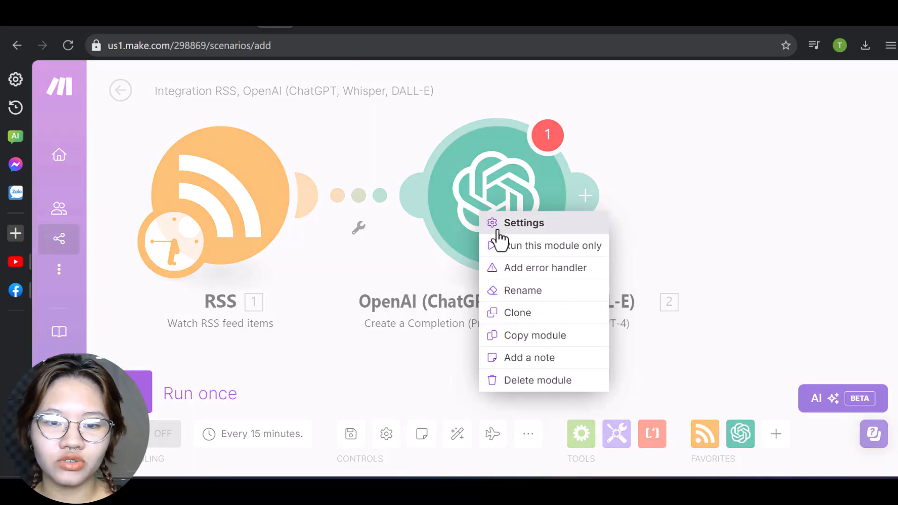
{"action": "left_click", "coordinate": [524, 294]}
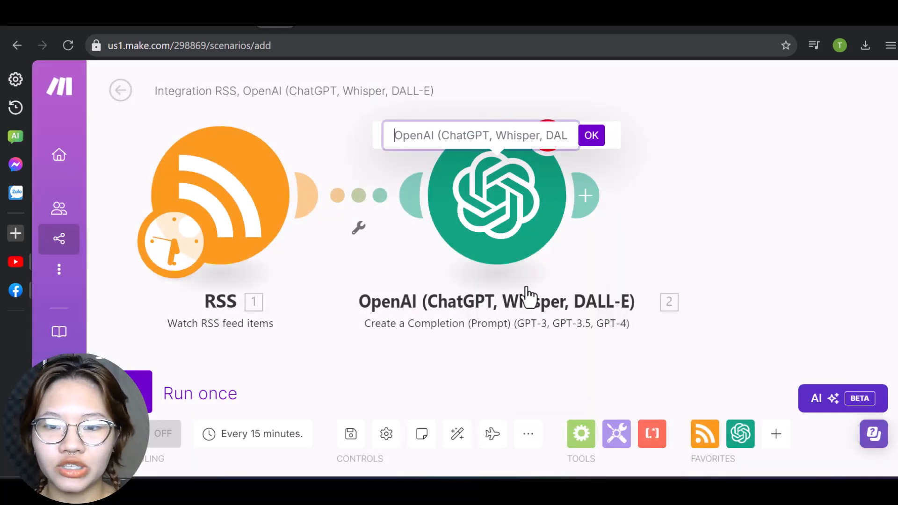
{"action": "type", "text": "Blog titl"}
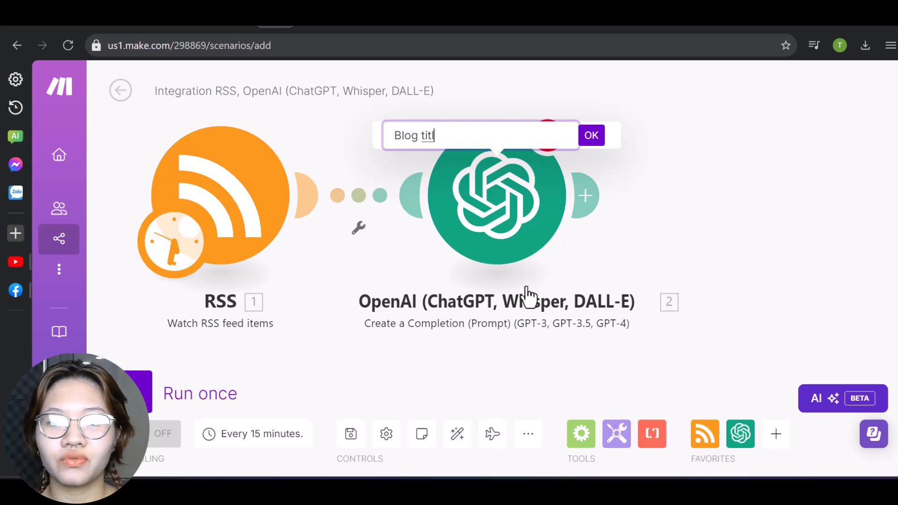
{"action": "type", "text": "e"}
{"action": "left_click", "coordinate": [595, 137]}
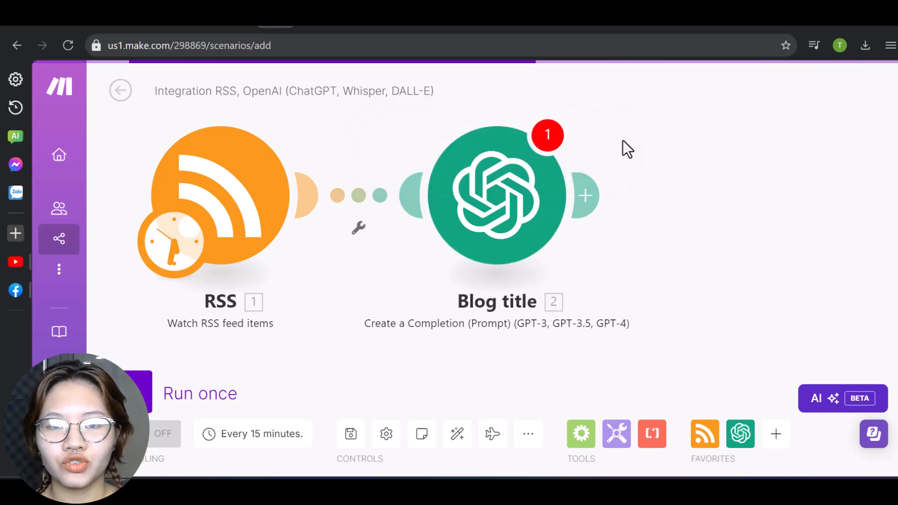
Reopen the Blog title module's settings, review the message and token limit, and save them again.
{"action": "left_click", "coordinate": [565, 192]}
{"action": "scroll", "coordinate": [689, 253], "scroll_direction": "down", "scroll_amount": 3}
{"action": "scroll", "coordinate": [689, 262], "scroll_direction": "down", "scroll_amount": 4}
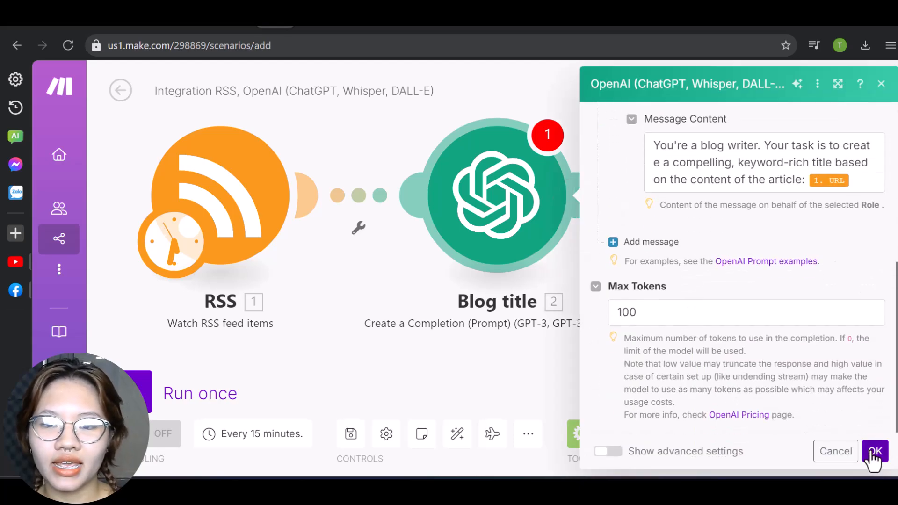
{"action": "left_click", "coordinate": [875, 451]}
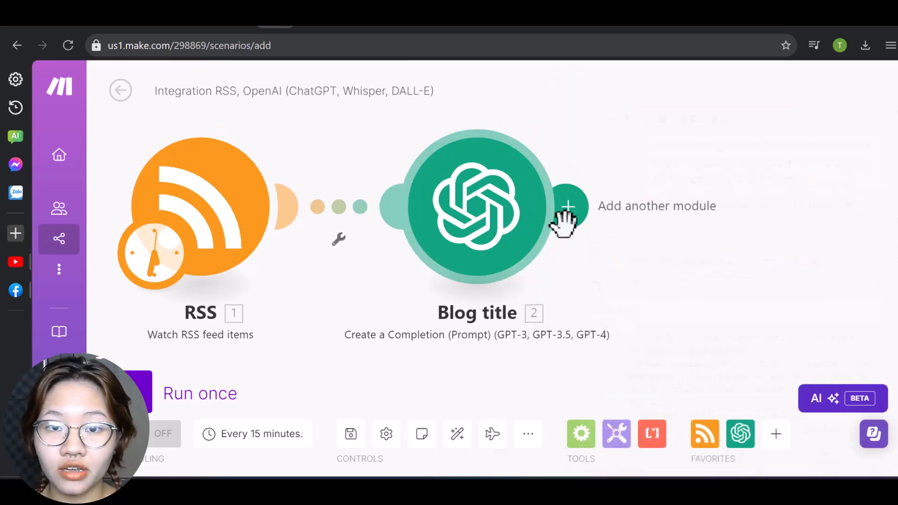
Add another OpenAI Create a Completion (Prompt) module after Blog title and set its model to GPT-4o: gpt-4o (system).
{"action": "left_click", "coordinate": [567, 213]}
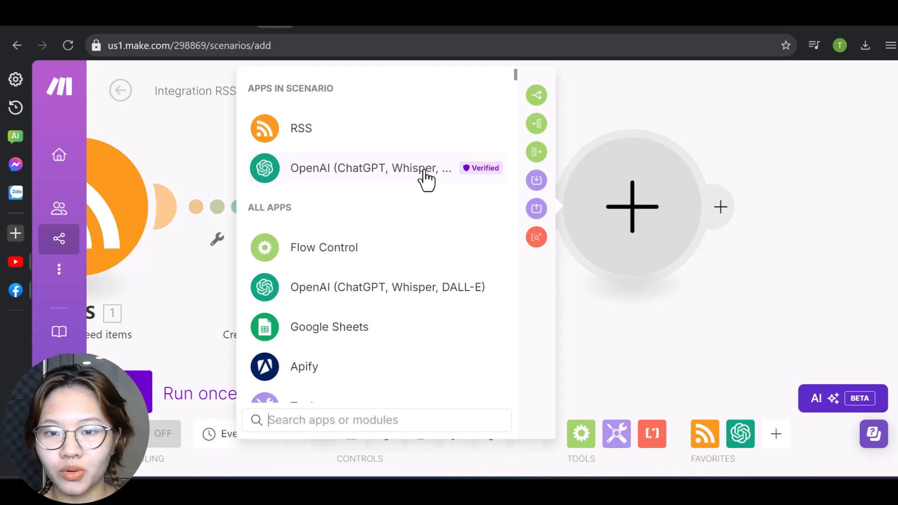
{"action": "left_click", "coordinate": [424, 170]}
{"action": "left_click", "coordinate": [450, 295]}
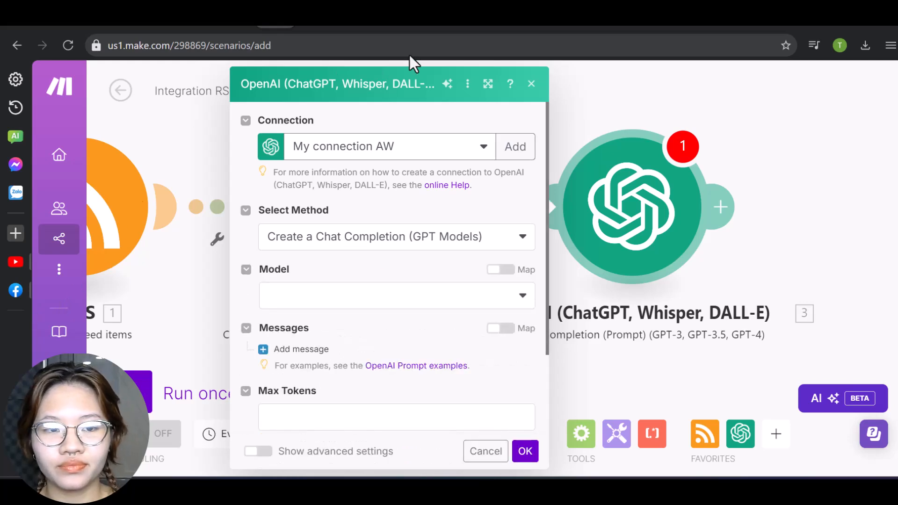
{"action": "left_click", "coordinate": [373, 304]}
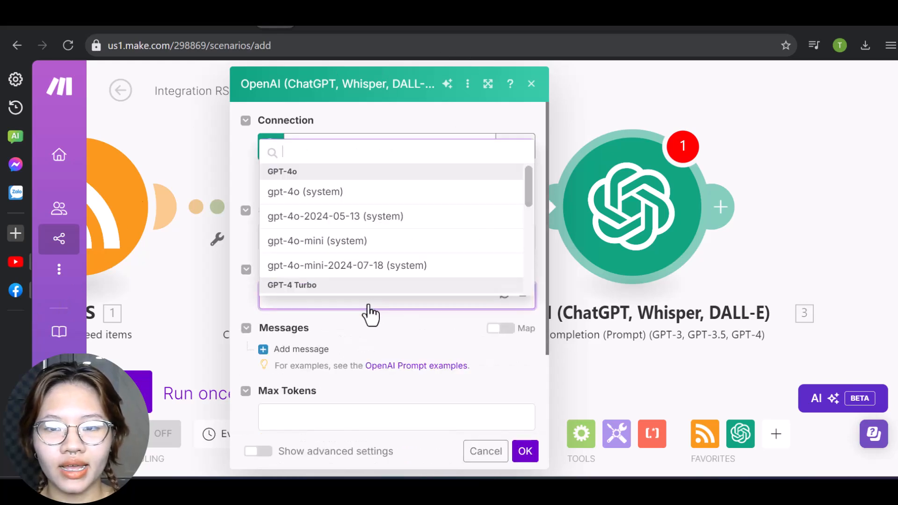
{"action": "left_click", "coordinate": [304, 190]}
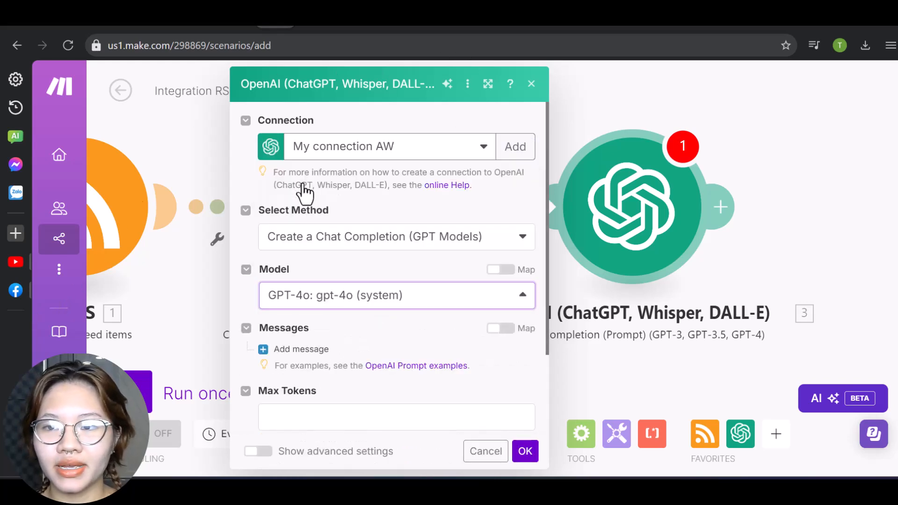
Add a first message to the second OpenAI module and set its role to User.
{"action": "left_click", "coordinate": [263, 352]}
{"action": "scroll", "coordinate": [466, 339], "scroll_direction": "down", "scroll_amount": 2}
{"action": "left_click", "coordinate": [398, 330]}
{"action": "left_click", "coordinate": [347, 346]}
Paste the blog-writing prompt starting "You are an SEO content writer. Generate an SEO-optimized blog post based on the article provided" as the message content.
{"action": "left_click", "coordinate": [358, 386]}
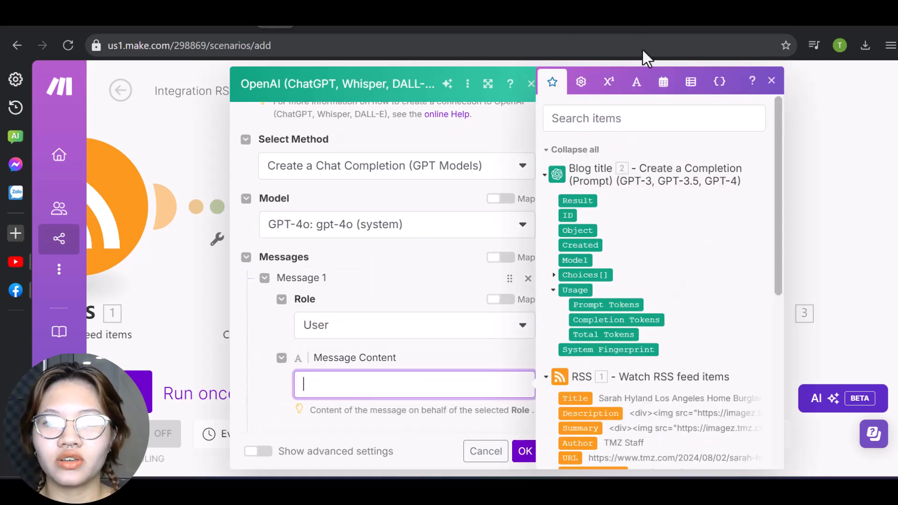
{"action": "key", "text": "ctrl+v"}
{"action": "left_click", "coordinate": [300, 389]}
{"action": "scroll", "coordinate": [357, 391], "scroll_direction": "down", "scroll_amount": 2}
{"action": "scroll", "coordinate": [393, 401], "scroll_direction": "up", "scroll_amount": 2}
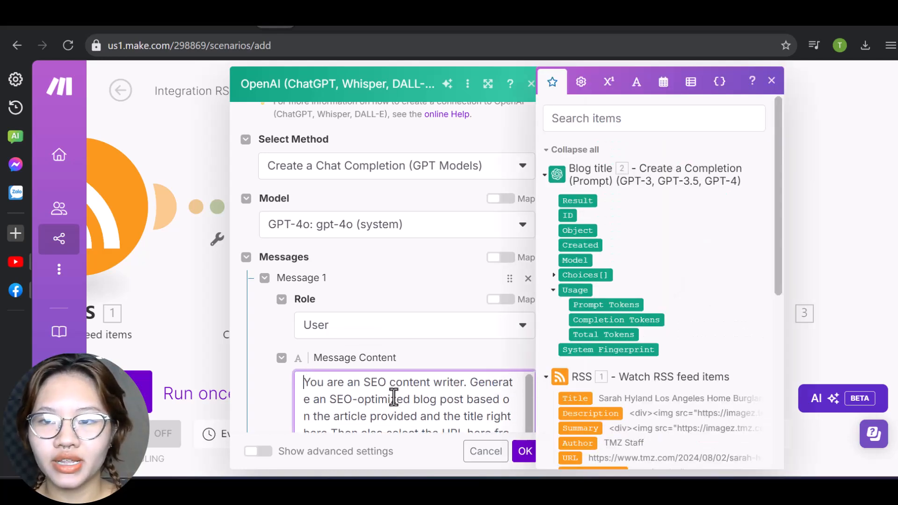
Insert the RSS item's URL after "based on the article provided" in the blog post prompt.
{"action": "left_click", "coordinate": [420, 418]}
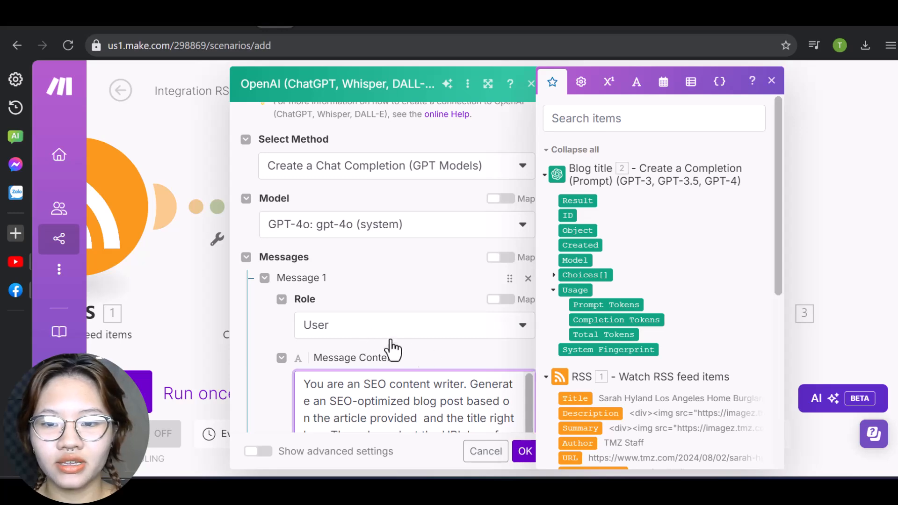
{"action": "scroll", "coordinate": [642, 370], "scroll_direction": "down", "scroll_amount": 2}
{"action": "left_click", "coordinate": [570, 316]}
{"action": "scroll", "coordinate": [451, 411], "scroll_direction": "down", "scroll_amount": 1}
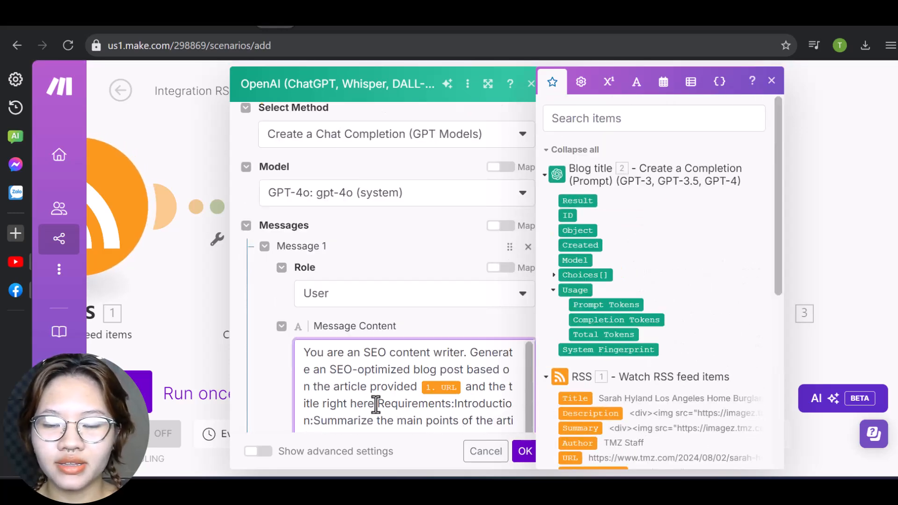
Insert the Blog title module's Choices[]: Message.Content after "the title right here" in the prompt and save the module.
{"action": "left_click", "coordinate": [377, 405]}
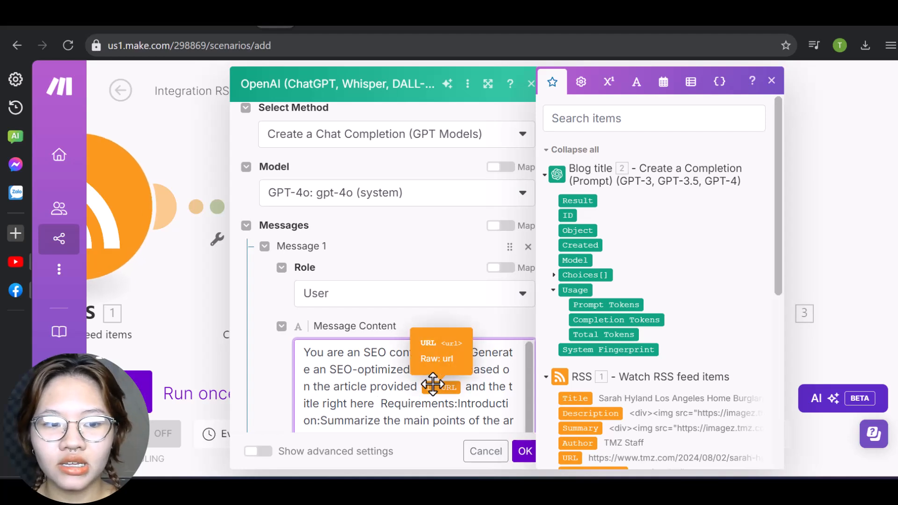
{"action": "left_click", "coordinate": [554, 275]}
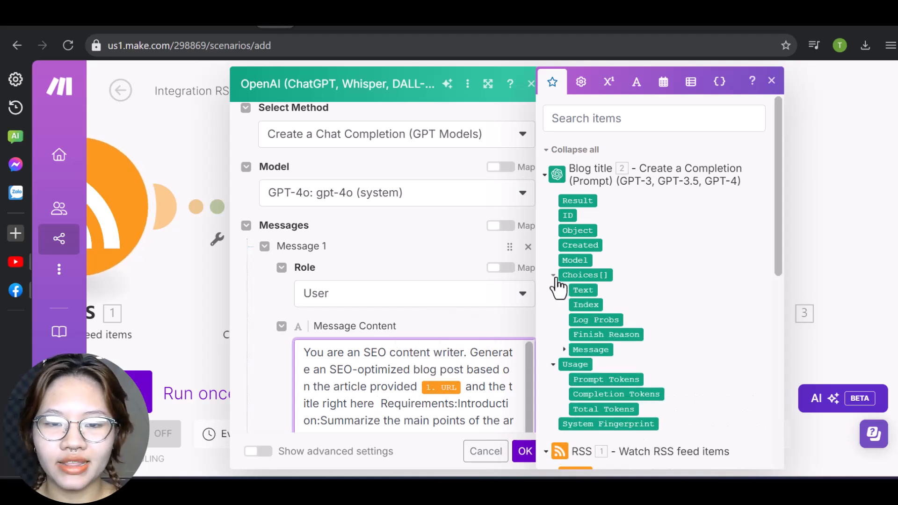
{"action": "left_click", "coordinate": [565, 349]}
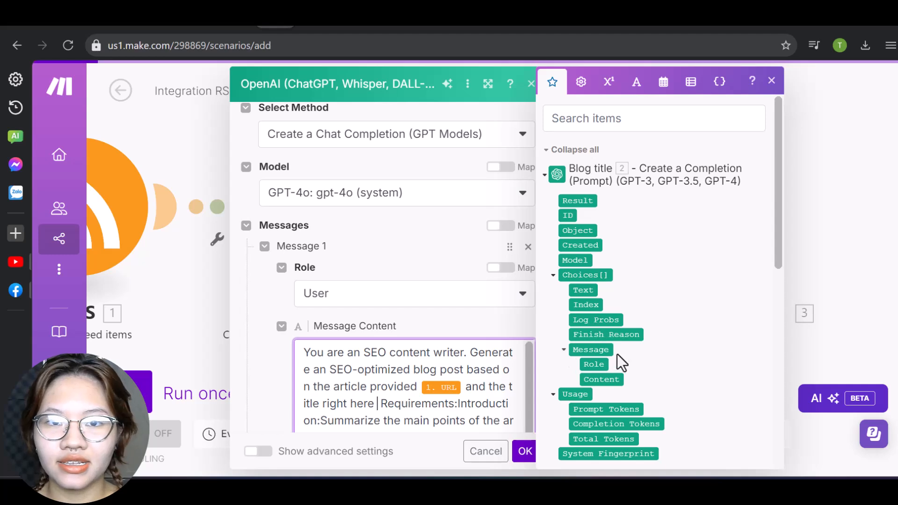
{"action": "left_click", "coordinate": [604, 379]}
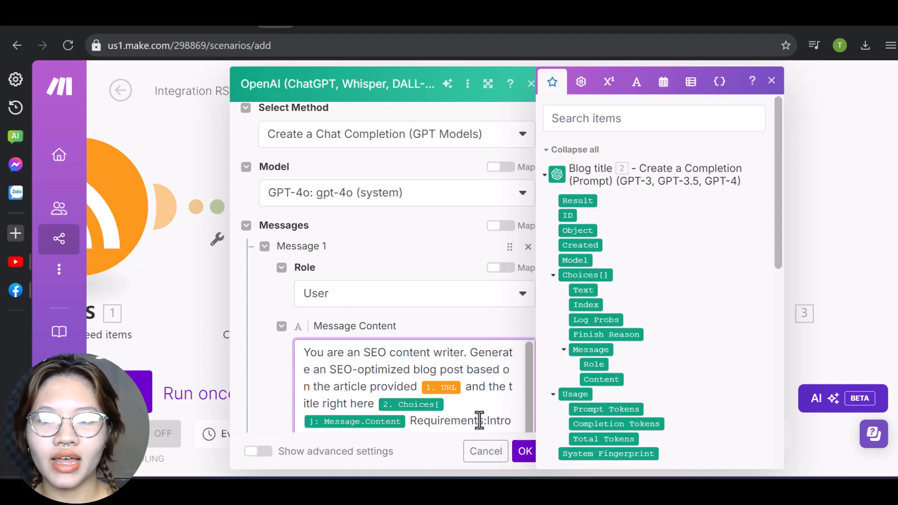
{"action": "scroll", "coordinate": [464, 407], "scroll_direction": "down", "scroll_amount": 2}
{"action": "scroll", "coordinate": [463, 407], "scroll_direction": "up", "scroll_amount": 2}
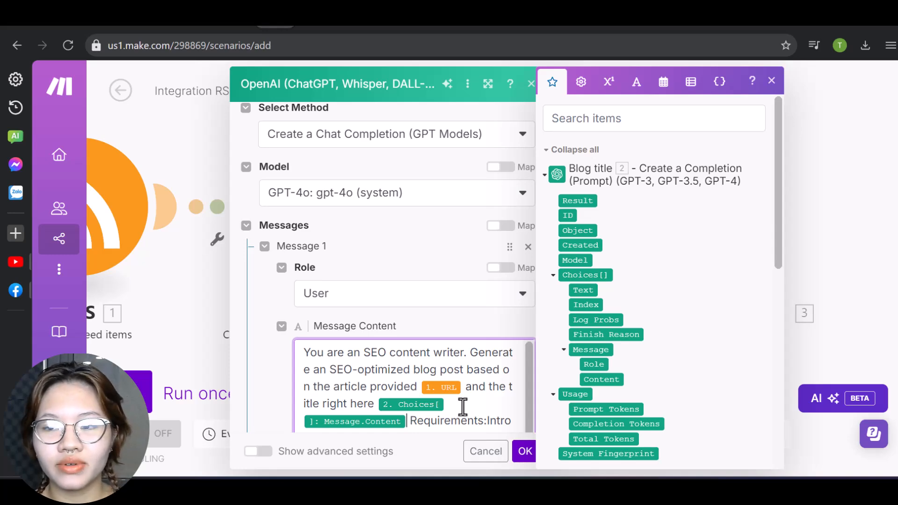
{"action": "scroll", "coordinate": [463, 407], "scroll_direction": "down", "scroll_amount": 5}
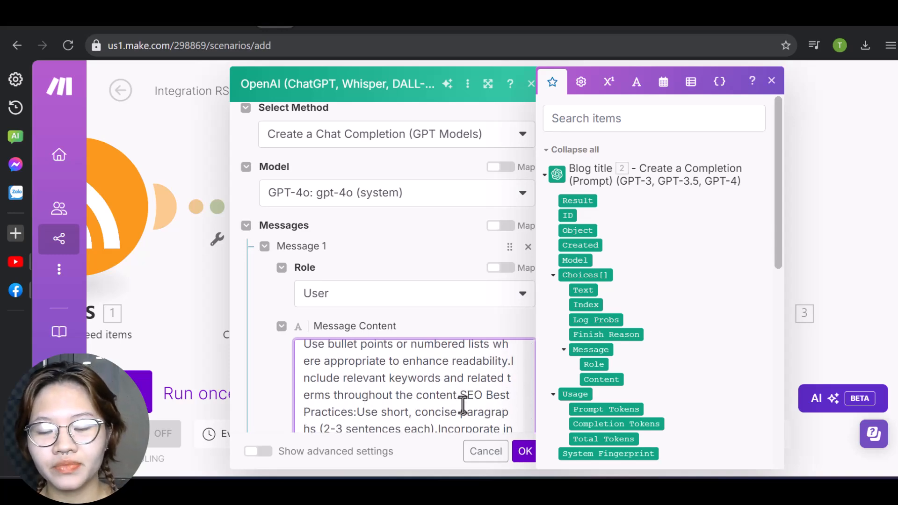
{"action": "left_click", "coordinate": [525, 451]}
Rename the second OpenAI module as Content.
{"action": "right_click", "coordinate": [492, 251]}
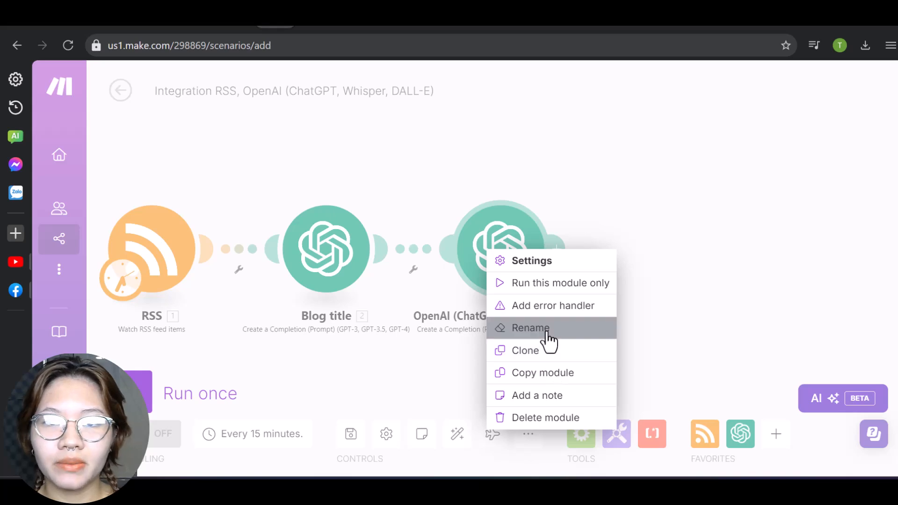
{"action": "left_click", "coordinate": [530, 328]}
{"action": "key", "text": "ctrl+a"}
{"action": "type", "text": "C"}
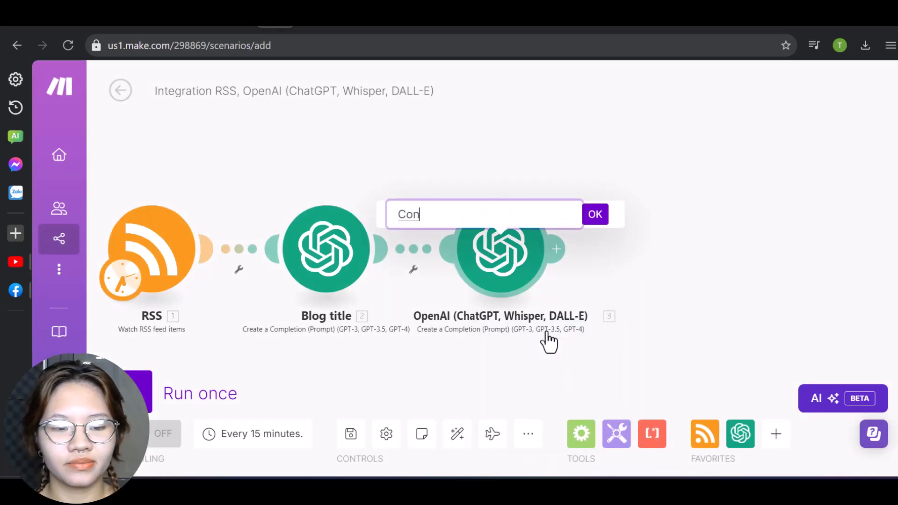
{"action": "left_click", "coordinate": [596, 218]}
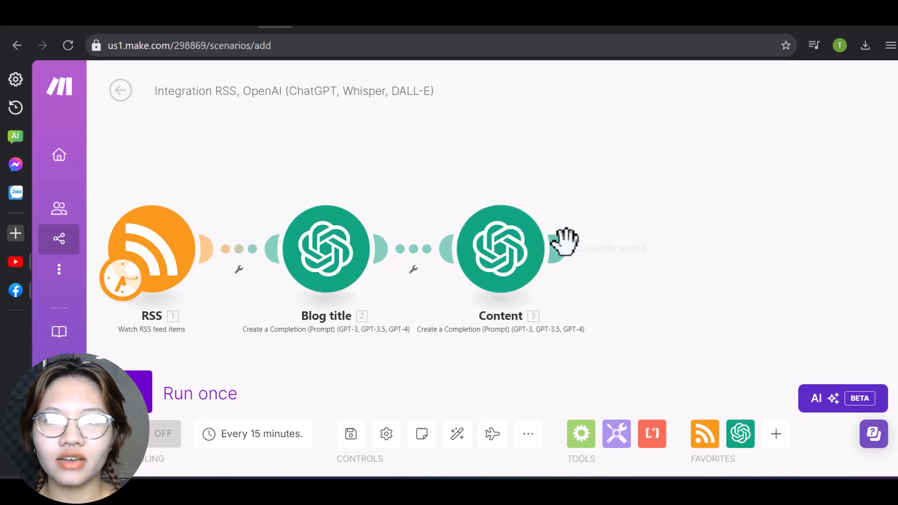
Add a third OpenAI Create a Completion (Prompt) module after Content and set its model to GPT-4o: gpt-4o (system).
{"action": "left_click", "coordinate": [567, 248]}
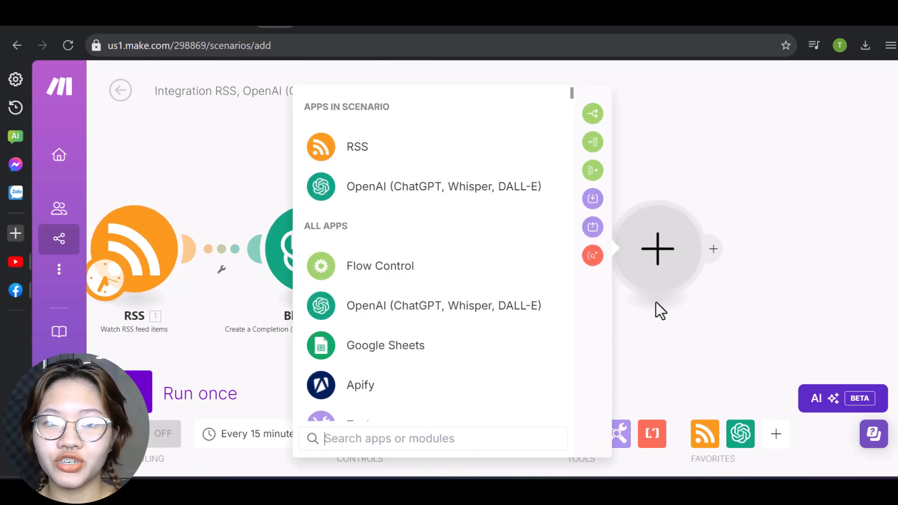
{"action": "left_click", "coordinate": [465, 188]}
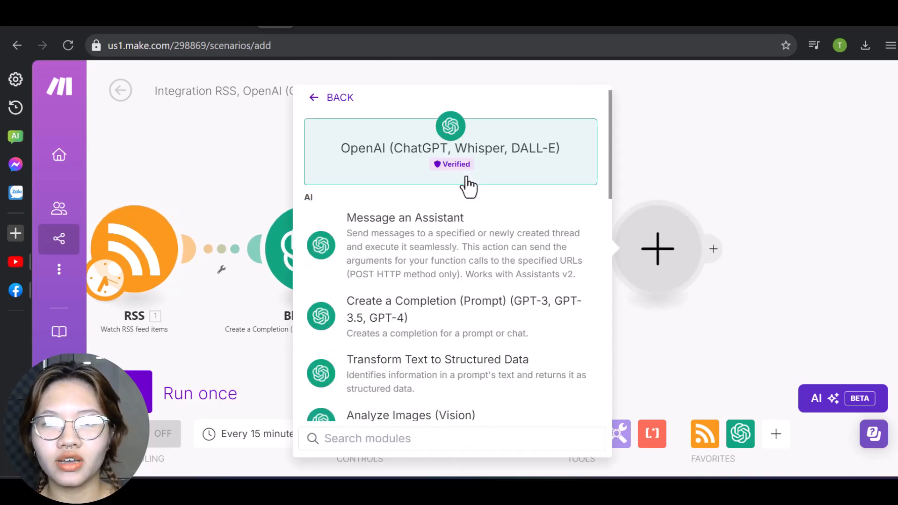
{"action": "left_click", "coordinate": [443, 328]}
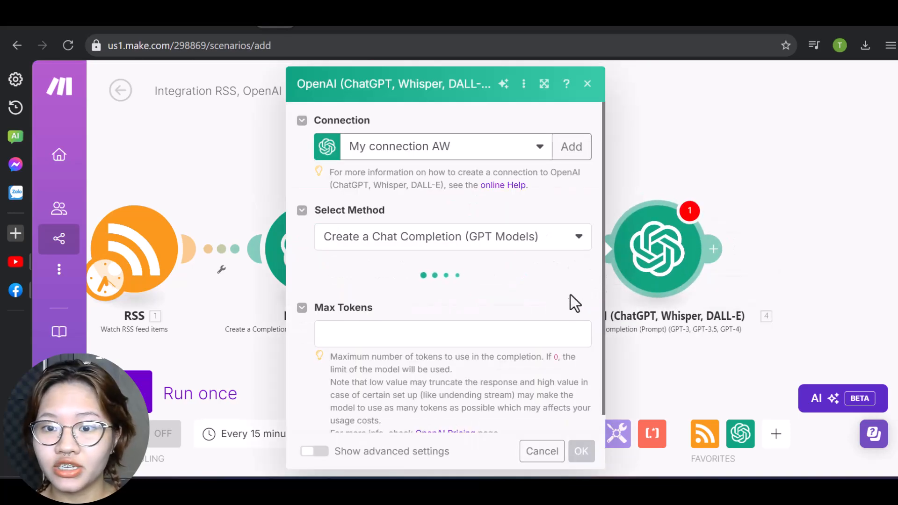
{"action": "left_click", "coordinate": [427, 297]}
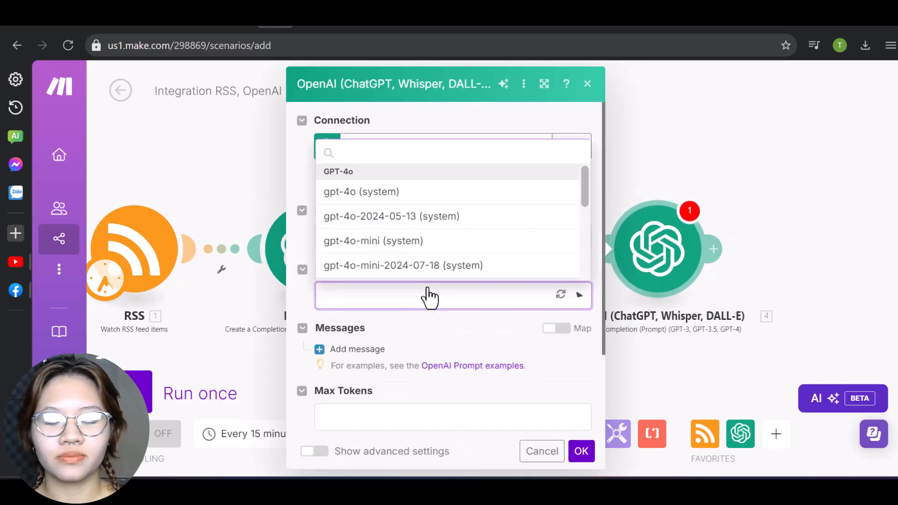
{"action": "left_click", "coordinate": [369, 195]}
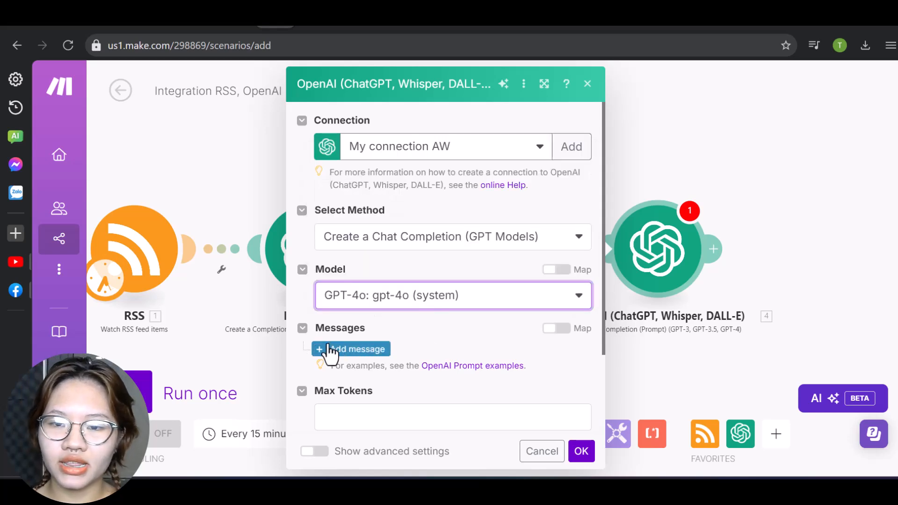
Add a first message to the third OpenAI module and set its role to User.
{"action": "left_click", "coordinate": [347, 351]}
{"action": "scroll", "coordinate": [457, 356], "scroll_direction": "down", "scroll_amount": 3}
{"action": "left_click", "coordinate": [427, 261]}
{"action": "left_click", "coordinate": [379, 304]}
Write the message "generate a prompt for Dall-E 3 to create my blog post image based on this title" in the third OpenAI module.
{"action": "left_click", "coordinate": [428, 315]}
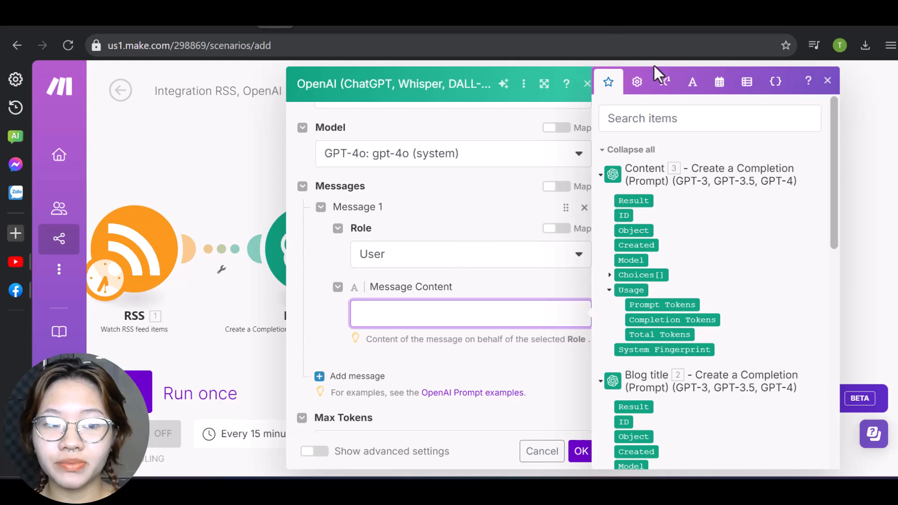
{"action": "left_click", "coordinate": [564, 229]}
{"action": "left_click", "coordinate": [386, 317]}
{"action": "type", "text": "generate a prompt for Dall-E 3 to create my blog post image based on this title"}
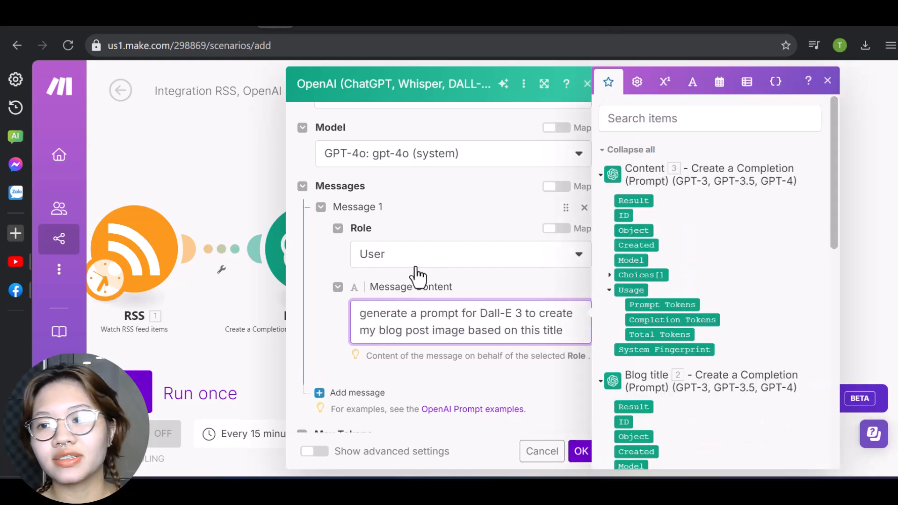
Insert the Blog title module's Choices Message Content at the end of the message and save the third OpenAI module.
{"action": "scroll", "coordinate": [655, 327], "scroll_direction": "down", "scroll_amount": 3}
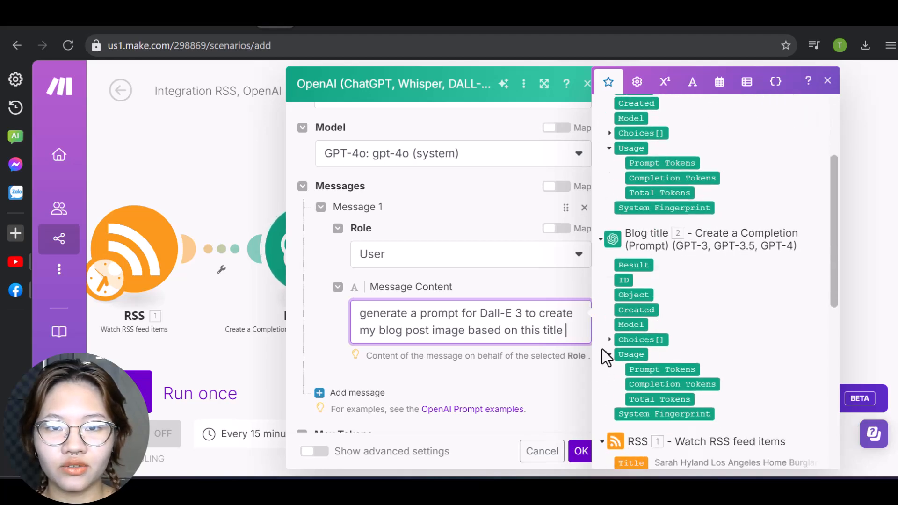
{"action": "left_click", "coordinate": [611, 339]}
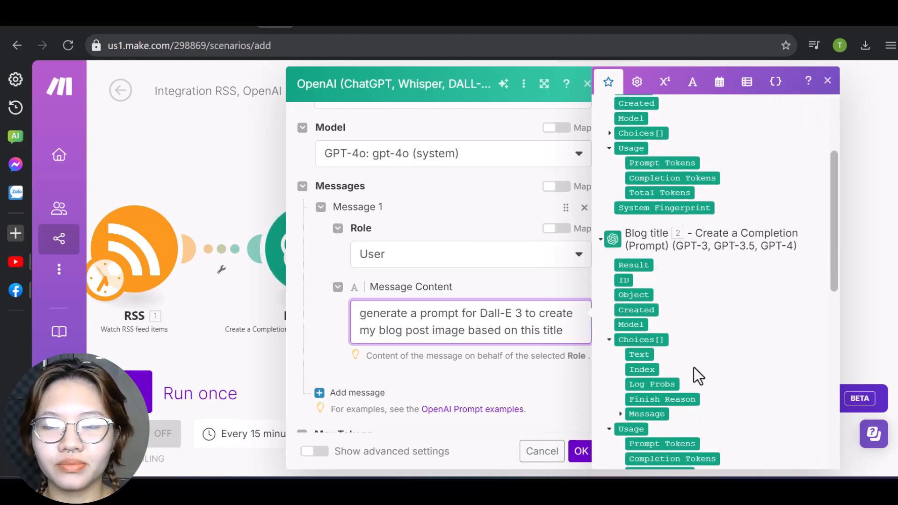
{"action": "scroll", "coordinate": [695, 366], "scroll_direction": "down", "scroll_amount": 2}
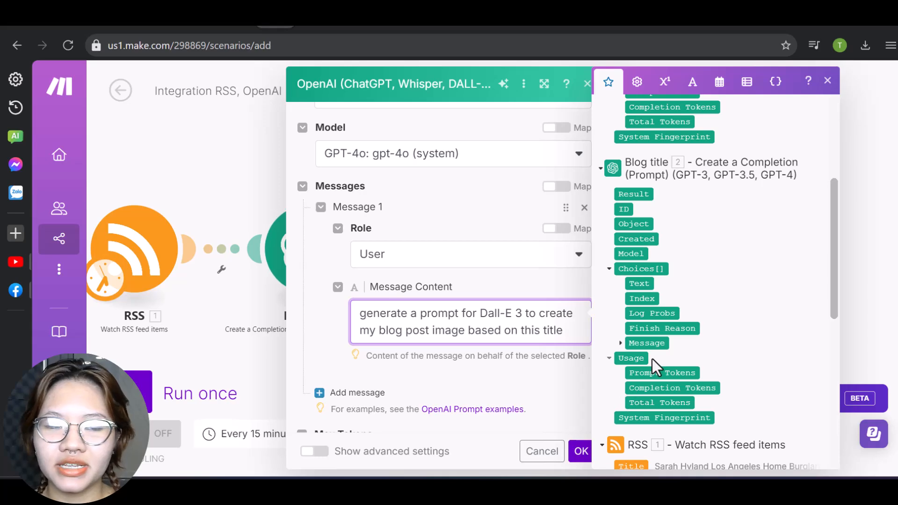
{"action": "left_click", "coordinate": [656, 344]}
{"action": "scroll", "coordinate": [661, 327], "scroll_direction": "down", "scroll_amount": 2}
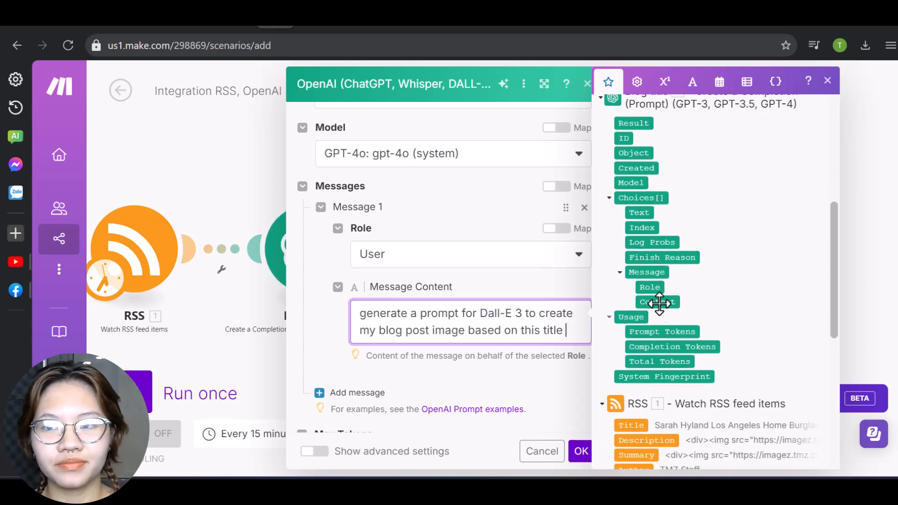
{"action": "left_click", "coordinate": [658, 302]}
{"action": "left_click", "coordinate": [582, 451]}
Rename the third OpenAI module as image.
{"action": "left_click", "coordinate": [660, 244]}
{"action": "right_click", "coordinate": [665, 241]}
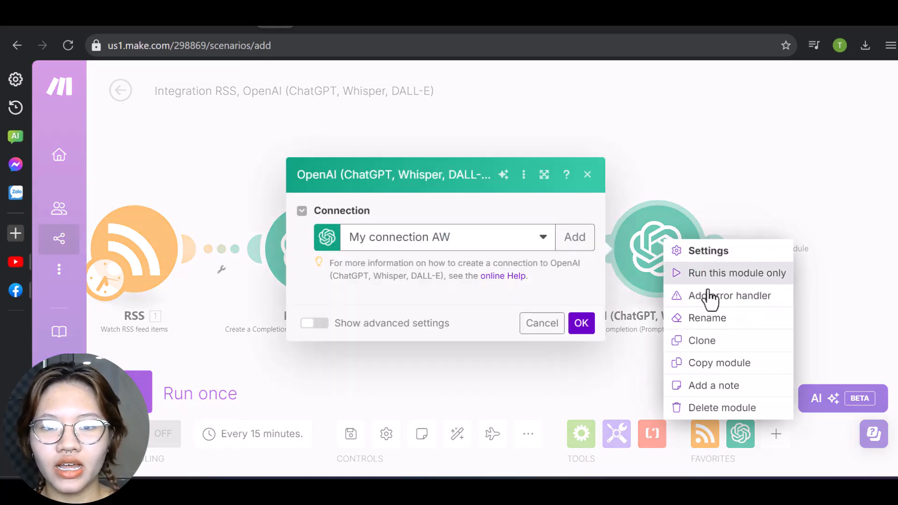
{"action": "left_click", "coordinate": [730, 324]}
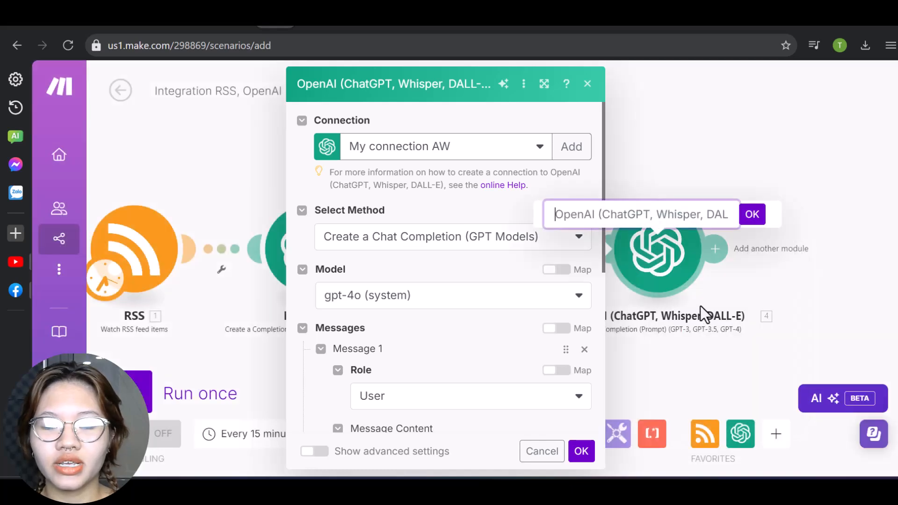
{"action": "key", "text": "ctrl+a"}
{"action": "type", "text": "image"}
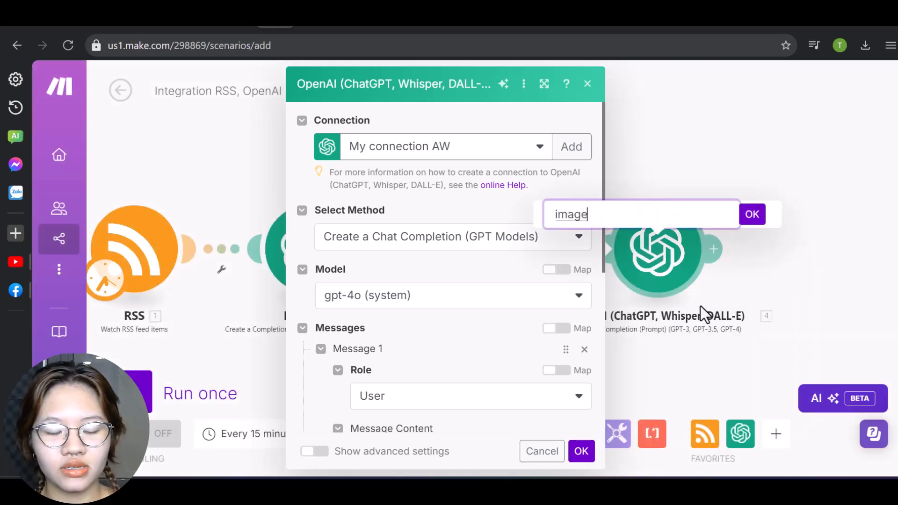
{"action": "left_click", "coordinate": [880, 160]}
Add an OpenAI Generate an Image module at the end of the scenario and set its model to Dall-E 3.
{"action": "left_click", "coordinate": [674, 228]}
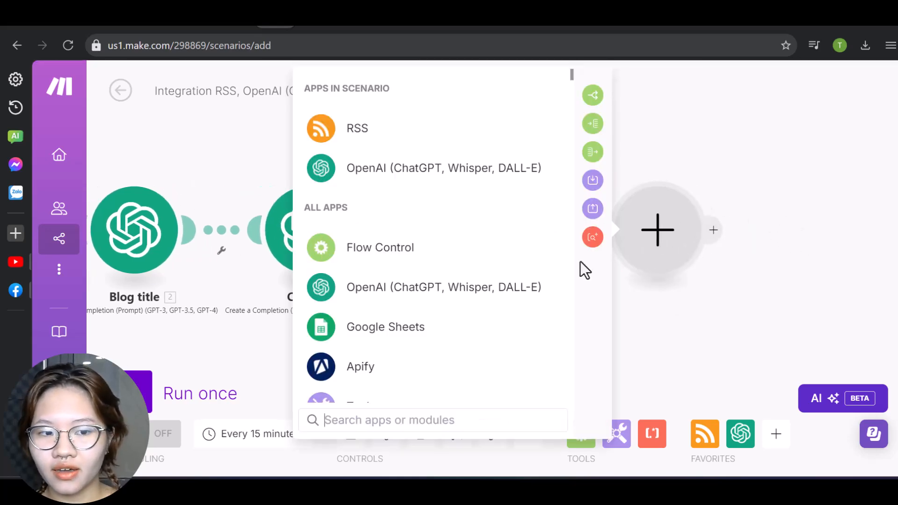
{"action": "left_click", "coordinate": [456, 173]}
{"action": "scroll", "coordinate": [514, 293], "scroll_direction": "down", "scroll_amount": 5}
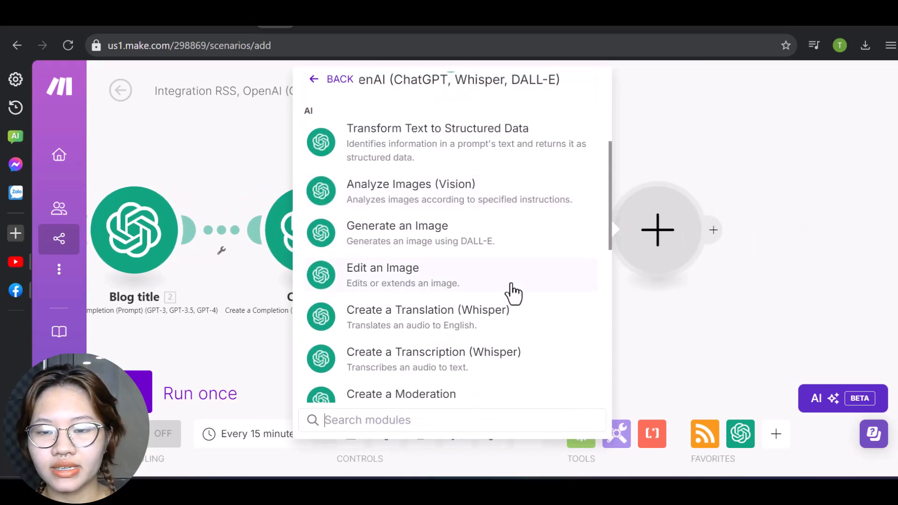
{"action": "left_click", "coordinate": [462, 173]}
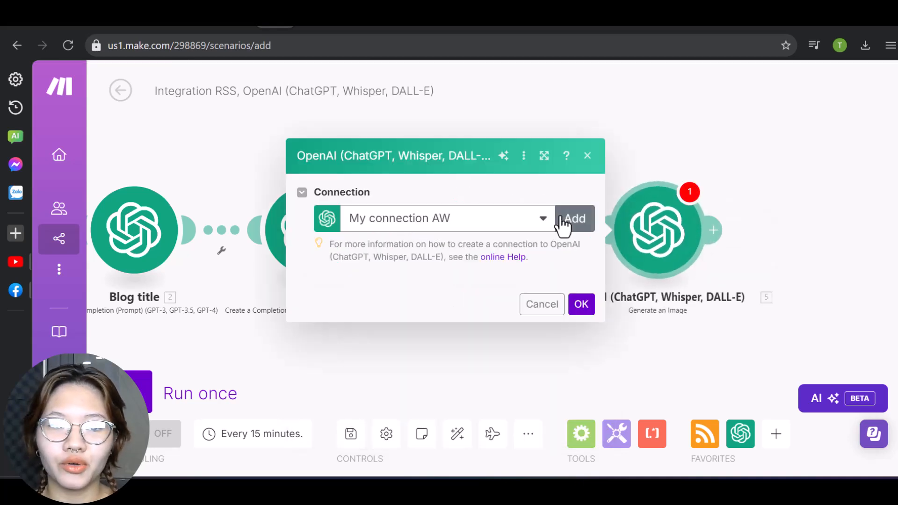
{"action": "left_click", "coordinate": [456, 294]}
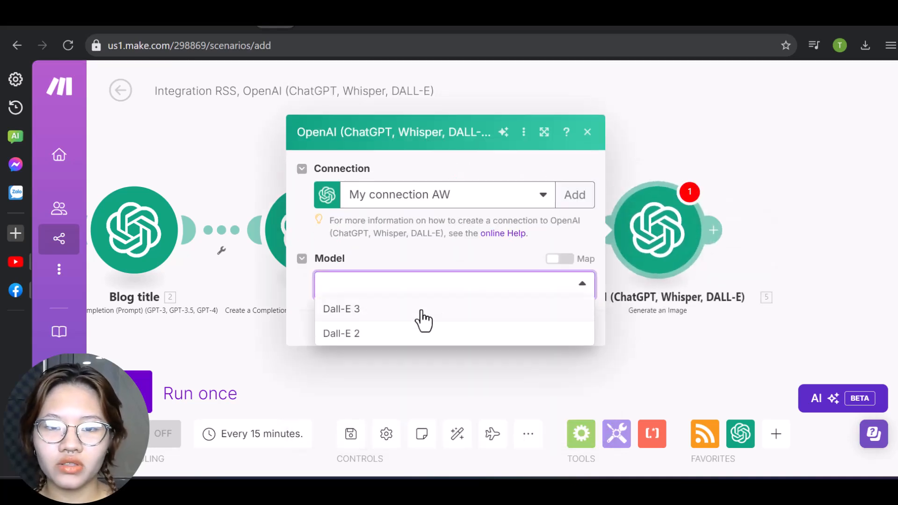
{"action": "left_click", "coordinate": [414, 311]}
Map the Choices Message Content of completion module 4 into the Prompt of the Generate an Image module.
{"action": "left_click", "coordinate": [434, 299]}
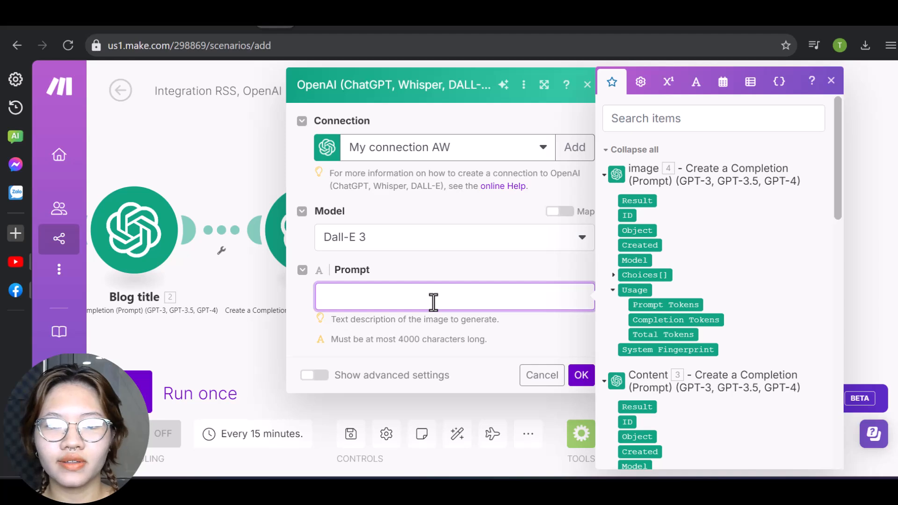
{"action": "left_click", "coordinate": [613, 277]}
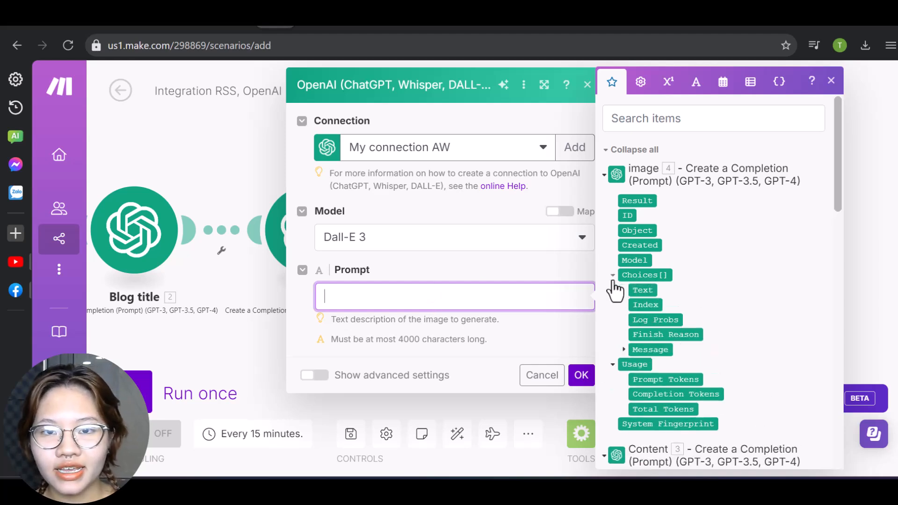
{"action": "left_click", "coordinate": [624, 351]}
{"action": "left_click", "coordinate": [674, 379]}
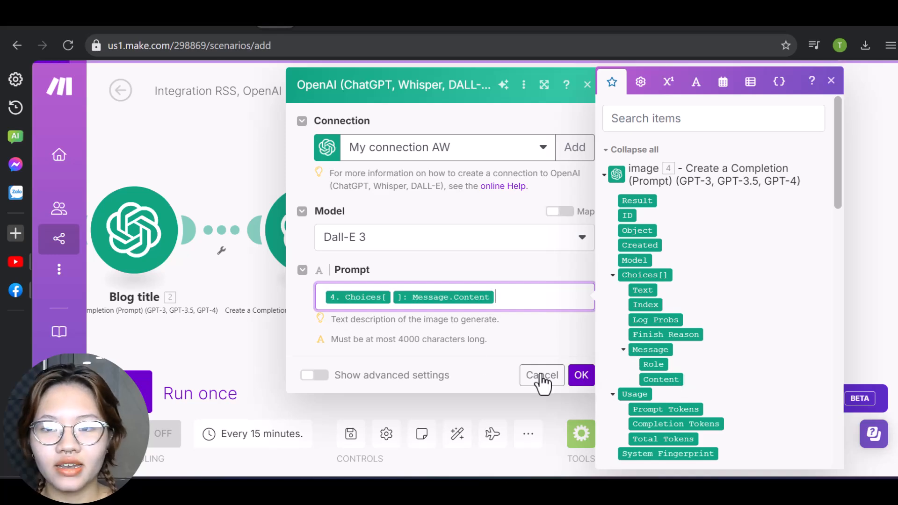
{"action": "left_click", "coordinate": [462, 347]}
Show the advanced settings of the Generate an Image module, set the response format to Image File and save the module.
{"action": "left_click", "coordinate": [314, 378]}
{"action": "scroll", "coordinate": [453, 341], "scroll_direction": "down", "scroll_amount": 5}
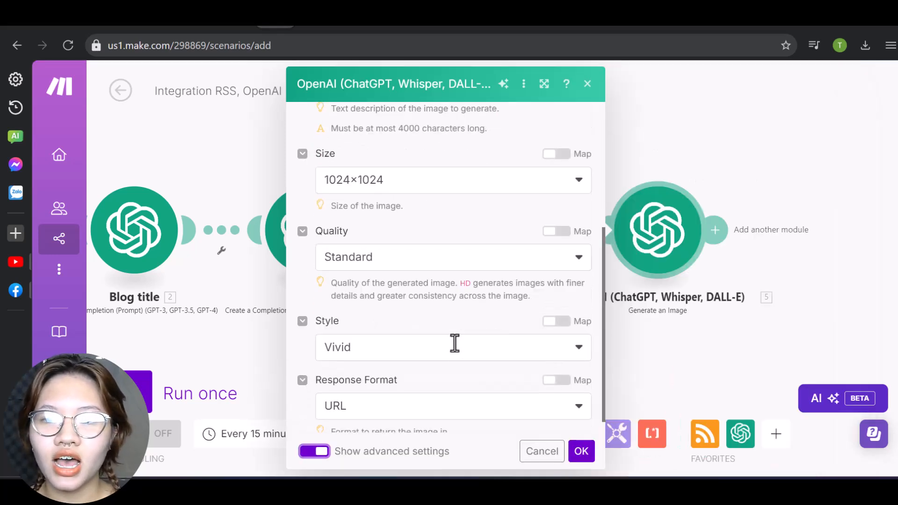
{"action": "left_click", "coordinate": [432, 399]}
{"action": "left_click", "coordinate": [385, 445]}
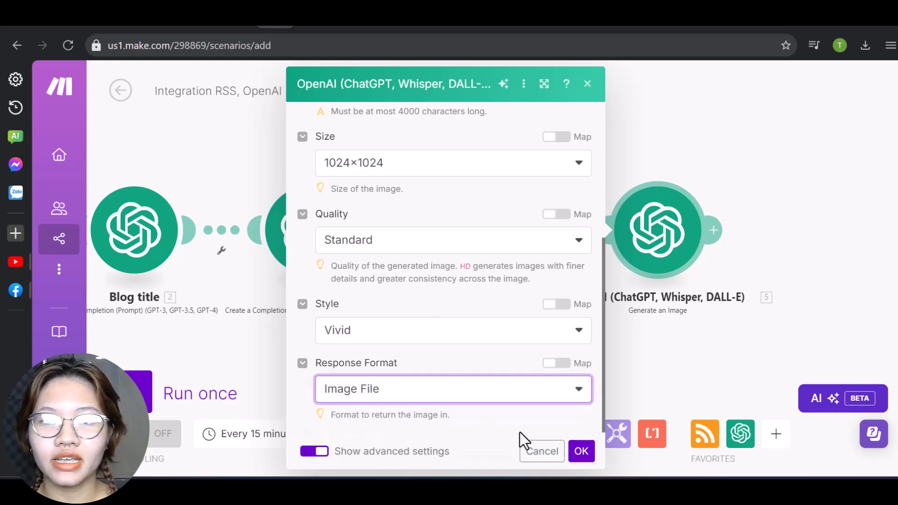
{"action": "left_click", "coordinate": [592, 453]}
Rename the Generate an Image module as image.
{"action": "right_click", "coordinate": [650, 228]}
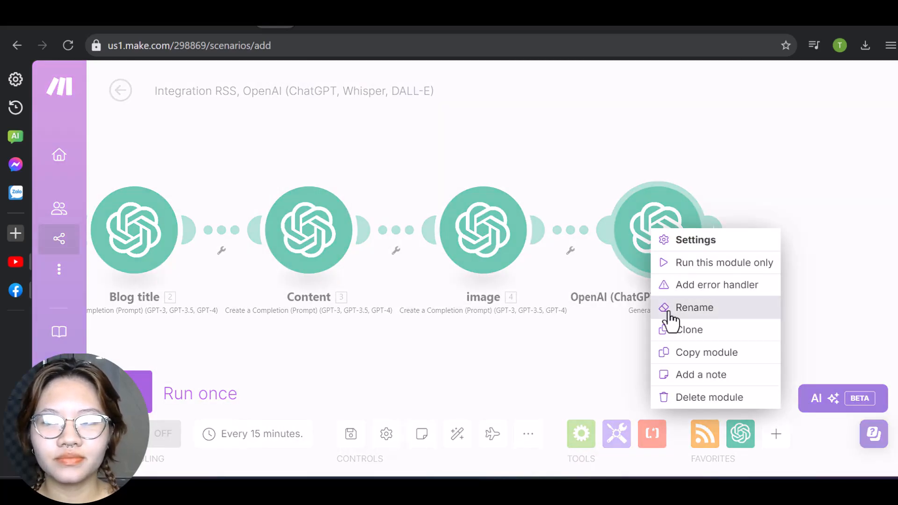
{"action": "left_click", "coordinate": [669, 313]}
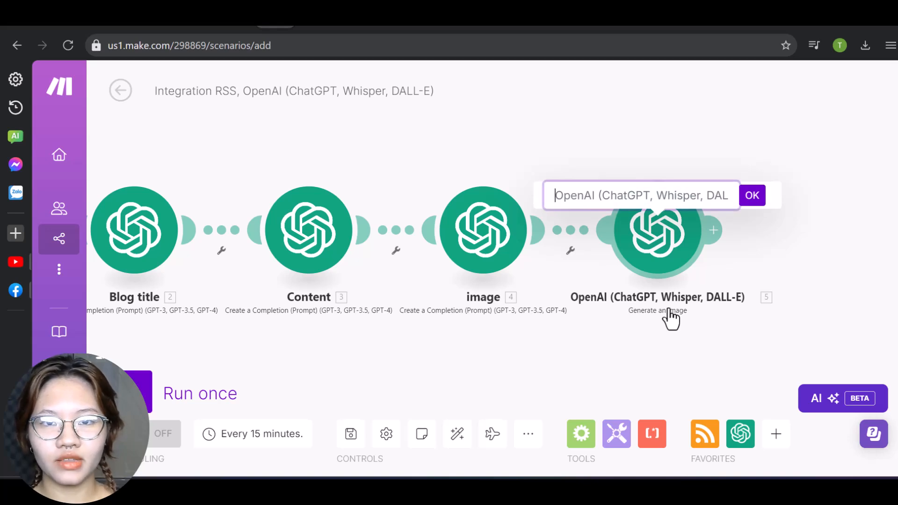
{"action": "right_click", "coordinate": [672, 236]}
{"action": "left_click", "coordinate": [725, 308]}
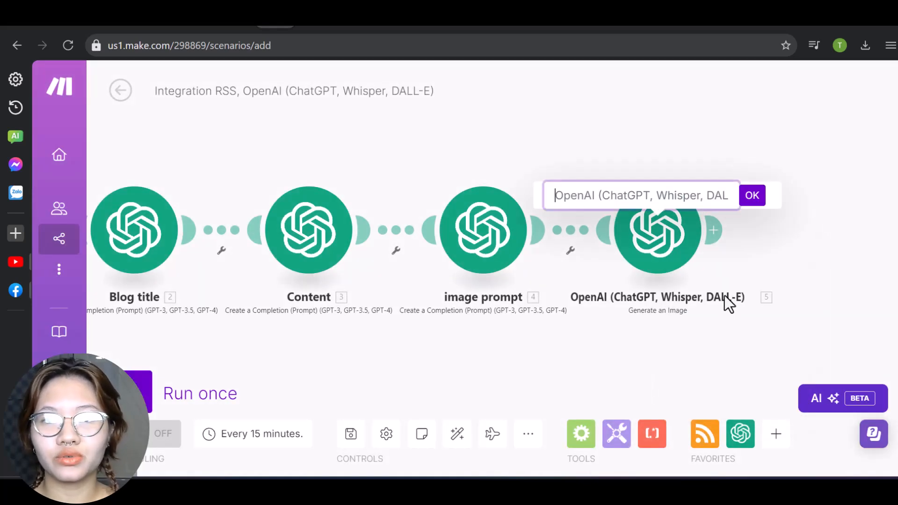
{"action": "key", "text": "ctrl+a"}
{"action": "type", "text": "ima"}
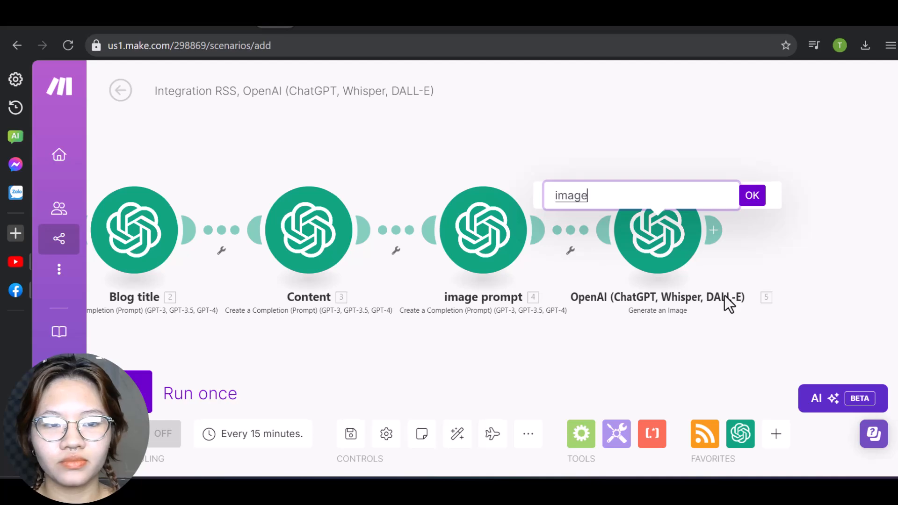
{"action": "left_click", "coordinate": [751, 197]}
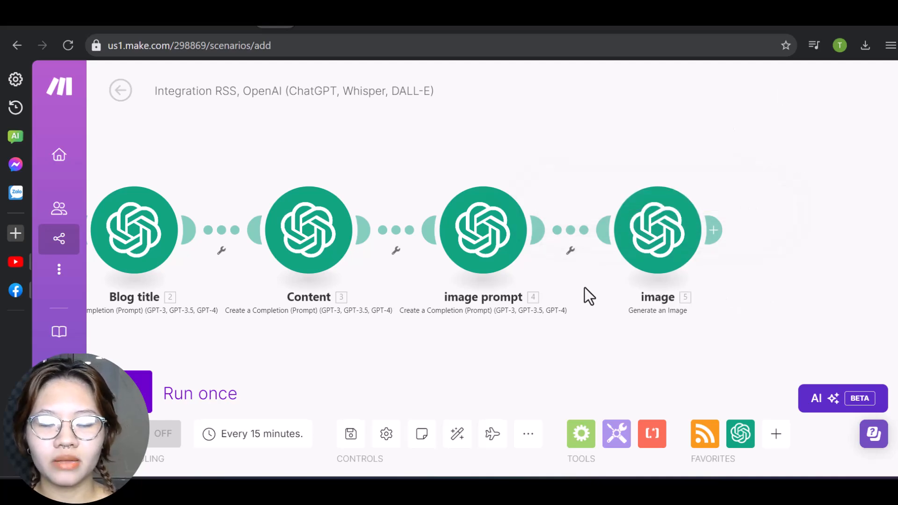
Add a WordPress Create a Media Item module after the Generate an Image module.
{"action": "scroll", "coordinate": [588, 287], "scroll_direction": "down", "scroll_amount": 3}
{"action": "scroll", "coordinate": [588, 287], "scroll_direction": "up", "scroll_amount": 3}
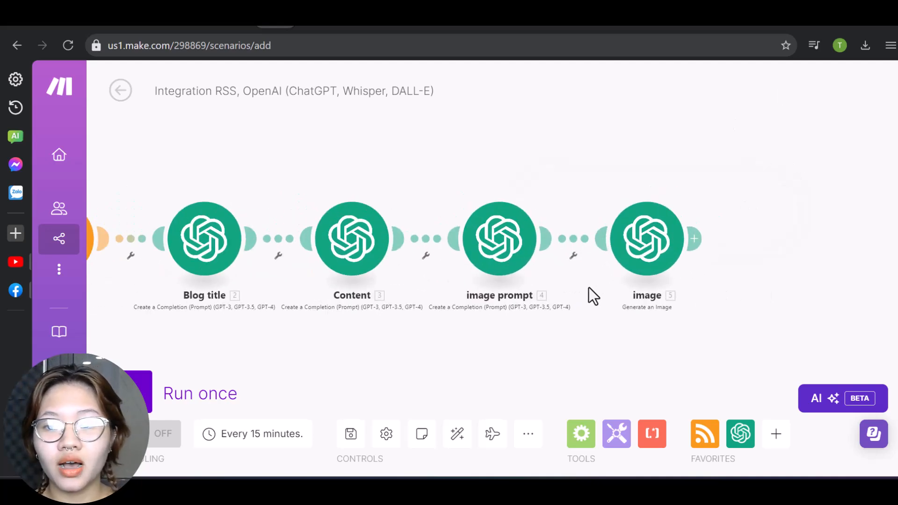
{"action": "left_click_drag", "start_coordinate": [450, 340], "coordinate": [529, 329]}
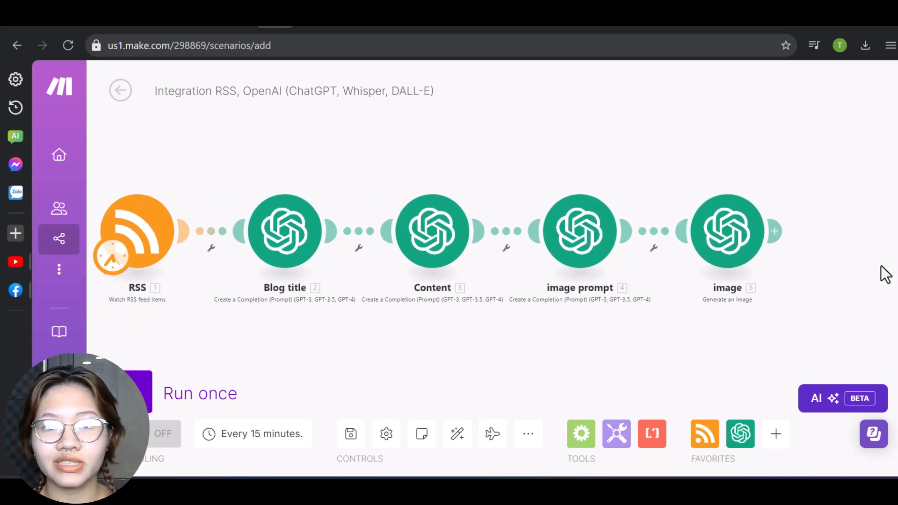
{"action": "left_click", "coordinate": [776, 230]}
{"action": "scroll", "coordinate": [451, 369], "scroll_direction": "down", "scroll_amount": 5}
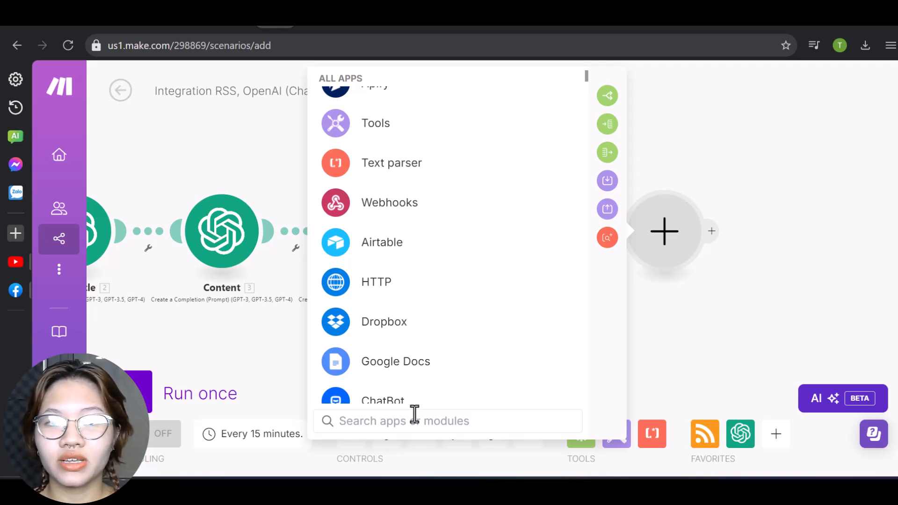
{"action": "type", "text": "wo"}
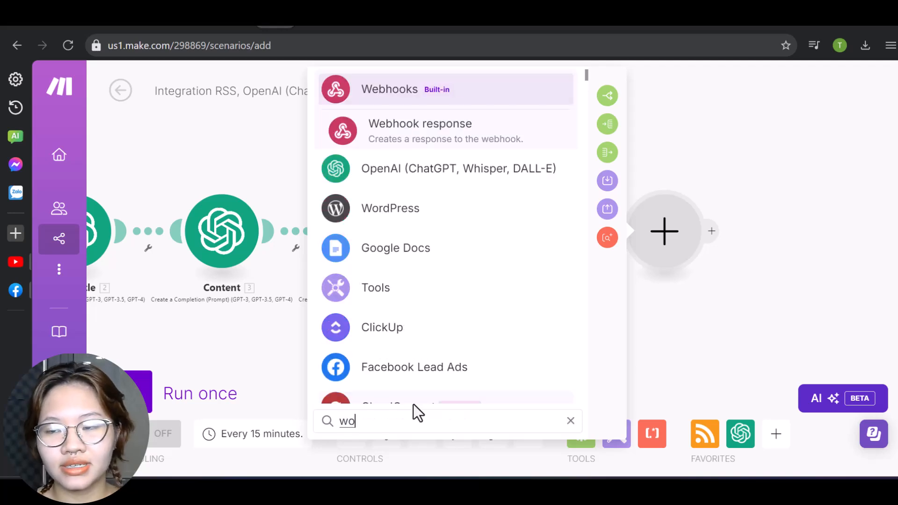
{"action": "type", "text": "rdpress"}
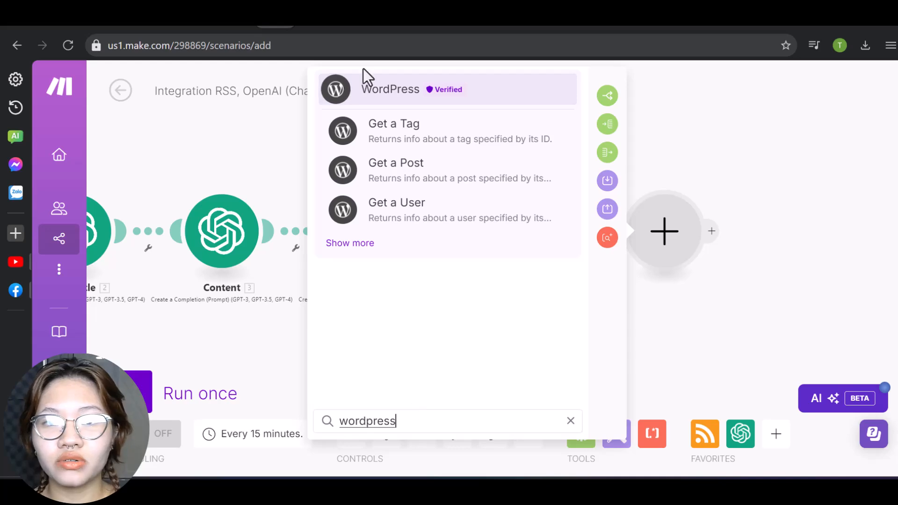
{"action": "left_click", "coordinate": [375, 239]}
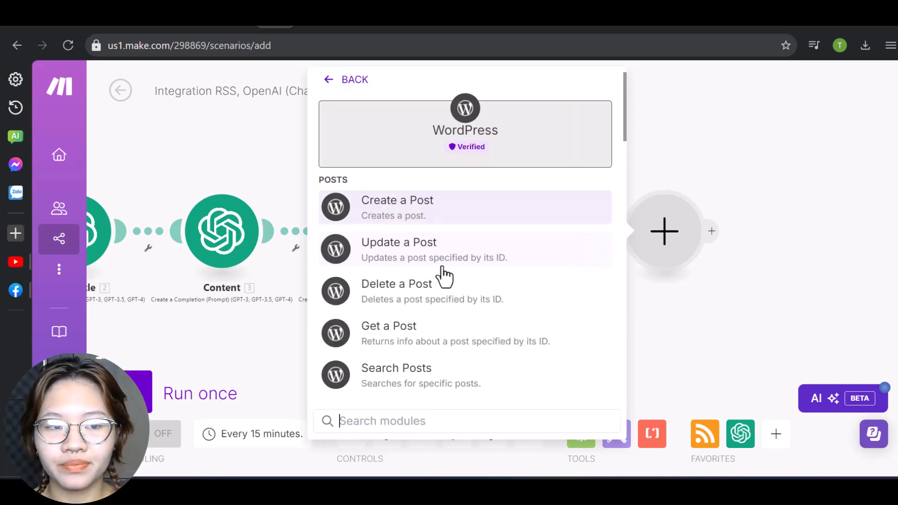
{"action": "scroll", "coordinate": [445, 267], "scroll_direction": "down", "scroll_amount": 5}
{"action": "scroll", "coordinate": [452, 248], "scroll_direction": "down", "scroll_amount": 5}
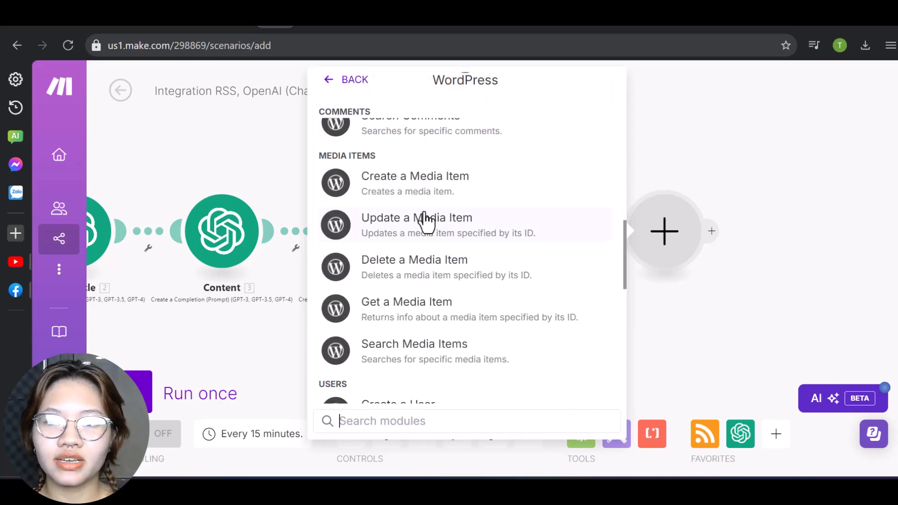
{"action": "left_click", "coordinate": [399, 187]}
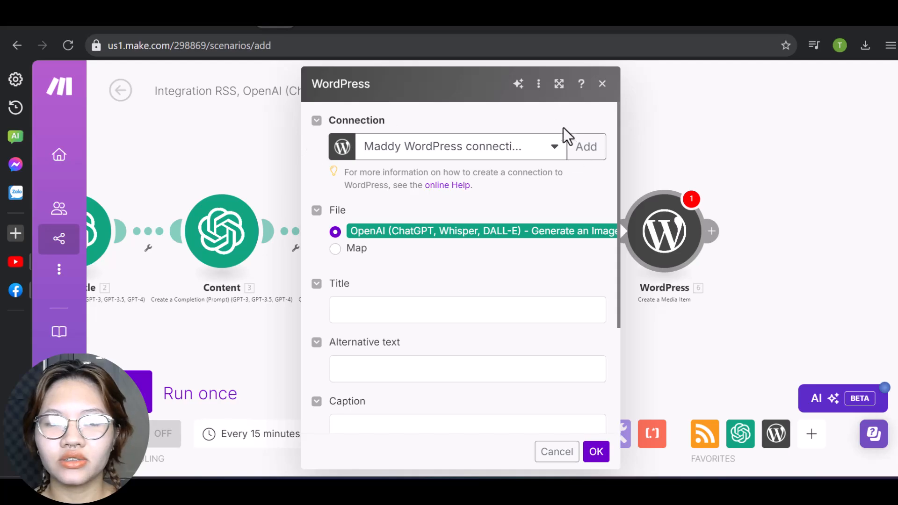
Start adding a new connection for the WordPress module and open the Plugins page in the blog's WordPress admin.
{"action": "left_click", "coordinate": [582, 150]}
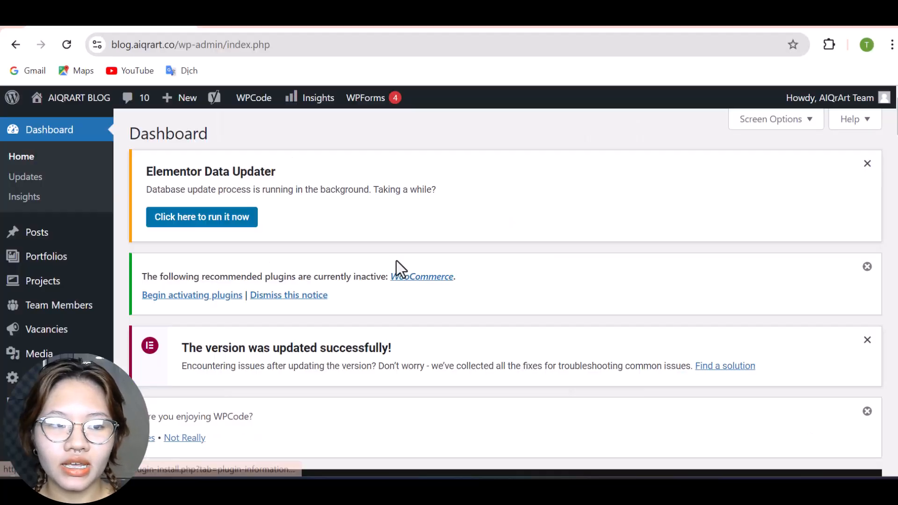
{"action": "scroll", "coordinate": [397, 260], "scroll_direction": "down", "scroll_amount": 5}
{"action": "scroll", "coordinate": [397, 257], "scroll_direction": "up", "scroll_amount": 5}
{"action": "scroll", "coordinate": [396, 257], "scroll_direction": "down", "scroll_amount": 6}
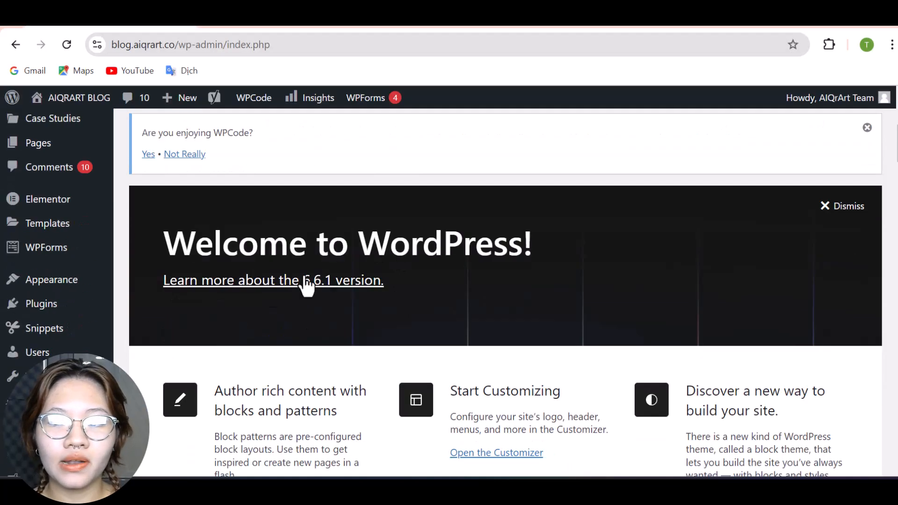
{"action": "left_click", "coordinate": [42, 304]}
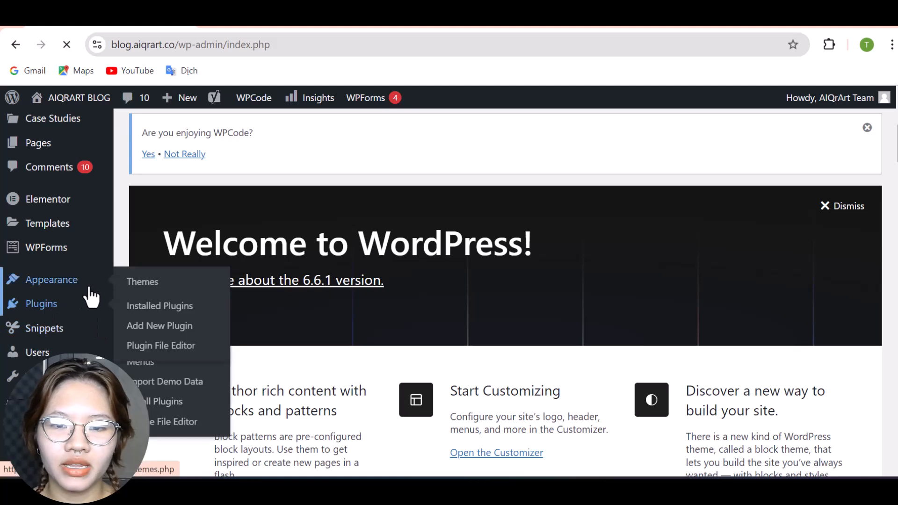
{"action": "mouse_move", "coordinate": [29, 338]}
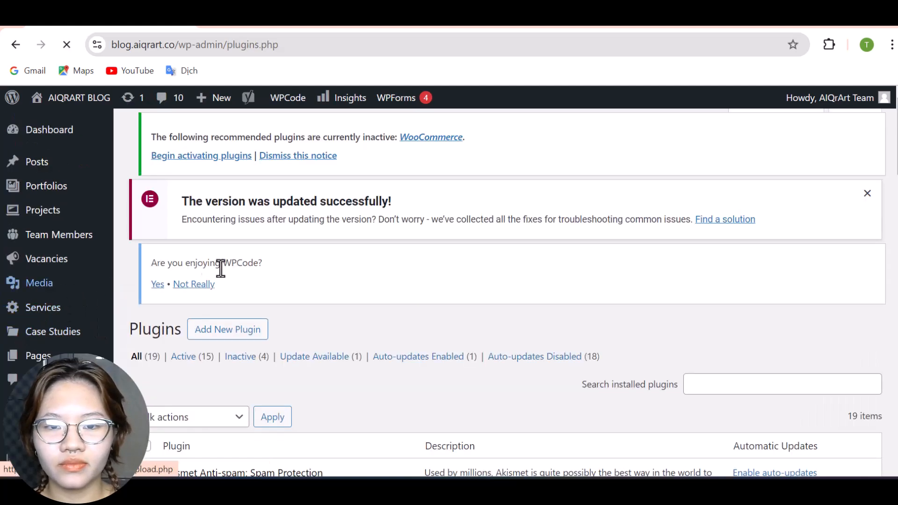
Search the WordPress plugins for "make connector".
{"action": "scroll", "coordinate": [309, 325], "scroll_direction": "down", "scroll_amount": 3}
{"action": "scroll", "coordinate": [323, 313], "scroll_direction": "up", "scroll_amount": 1}
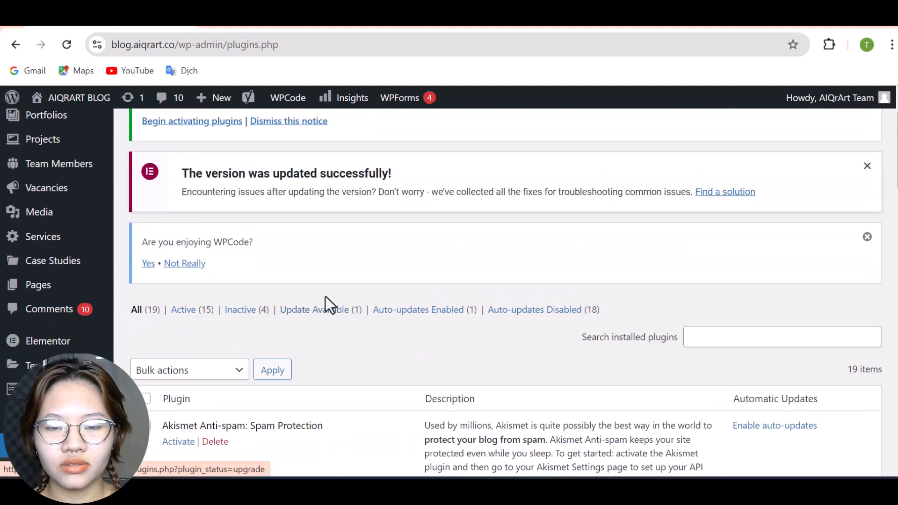
{"action": "left_click", "coordinate": [765, 334]}
{"action": "type", "text": "make connec"}
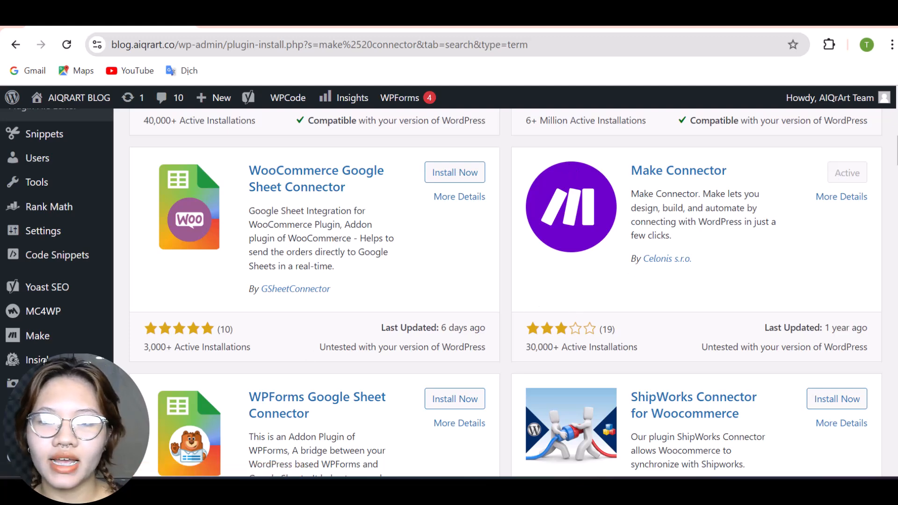
Open the Make plugin's settings page in the WordPress admin and select the API key for the connection.
{"action": "left_click", "coordinate": [37, 339]}
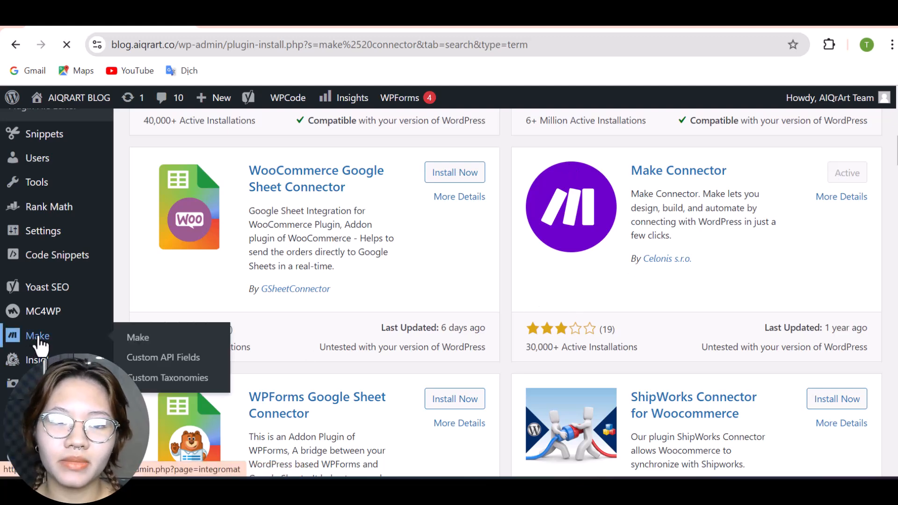
{"action": "scroll", "coordinate": [370, 353], "scroll_direction": "down", "scroll_amount": 3}
{"action": "scroll", "coordinate": [329, 351], "scroll_direction": "up", "scroll_amount": 2}
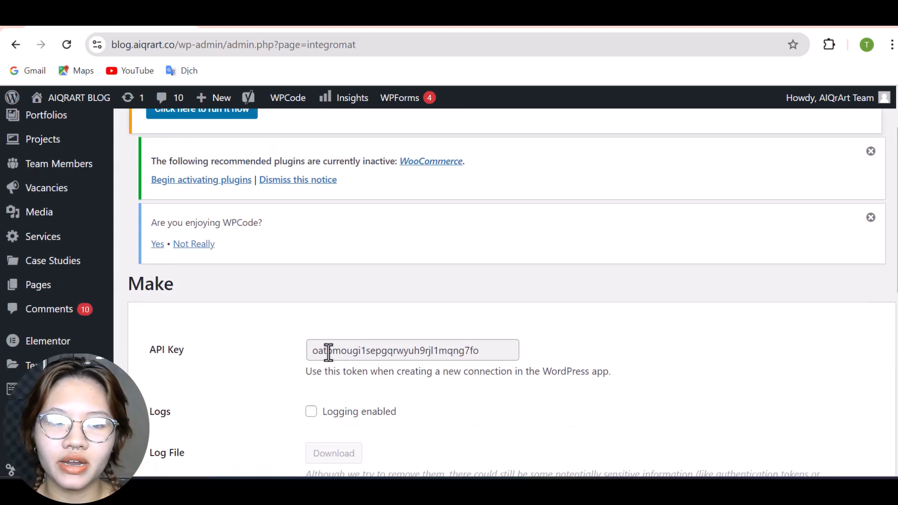
{"action": "left_click_drag", "start_coordinate": [307, 352], "coordinate": [530, 358]}
{"action": "left_click", "coordinate": [489, 406]}
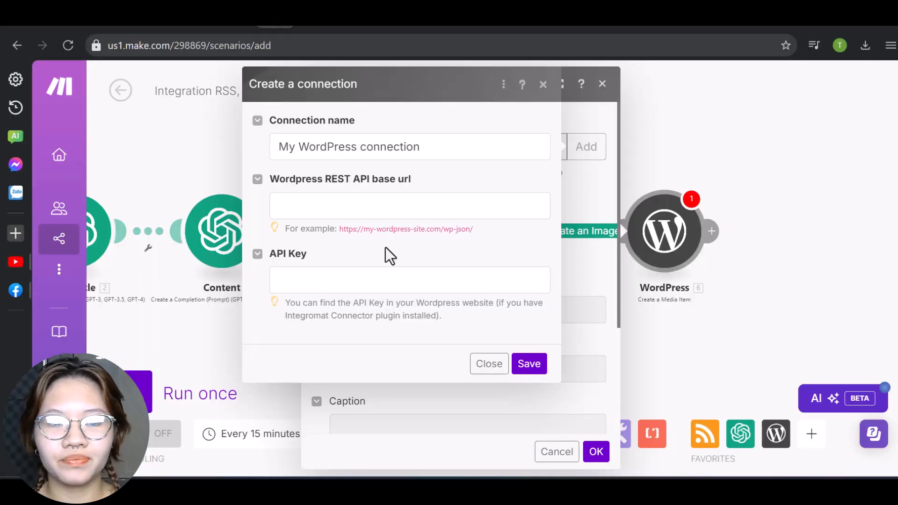
{"action": "left_click", "coordinate": [360, 272]}
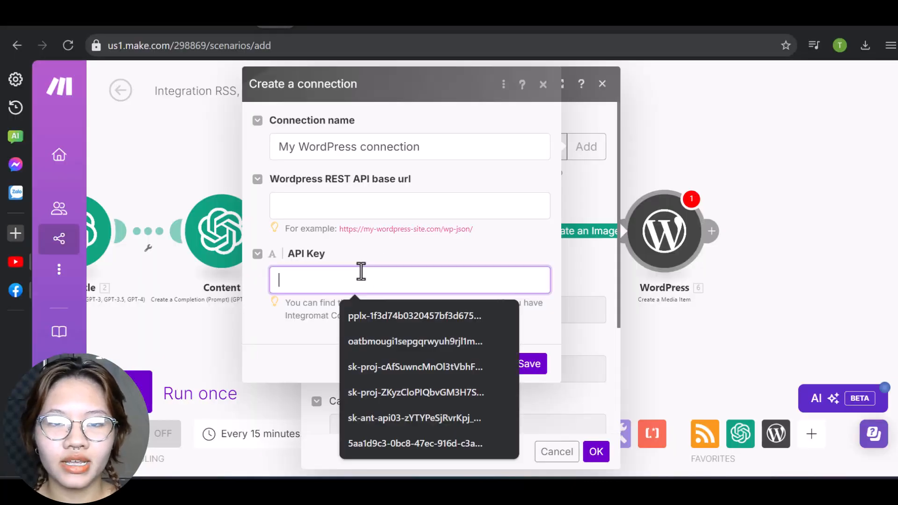
{"action": "left_click", "coordinate": [337, 205]}
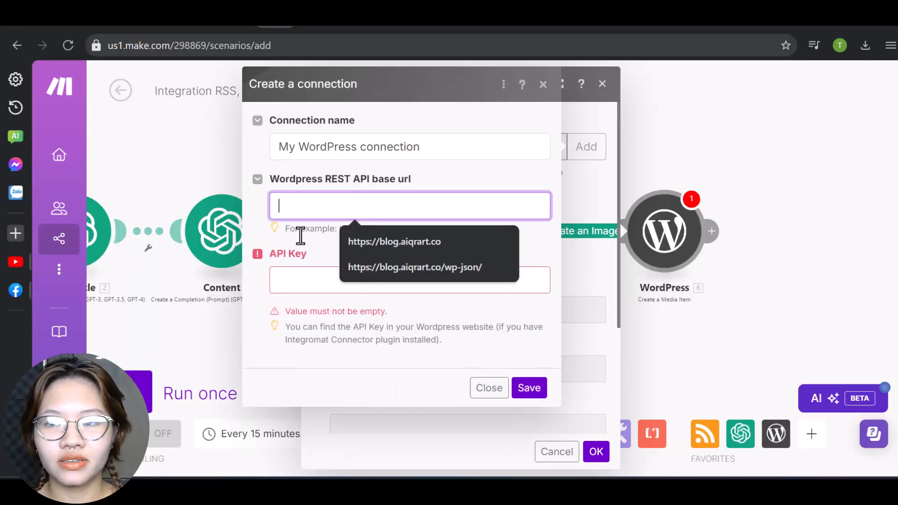
{"action": "left_click", "coordinate": [319, 254]}
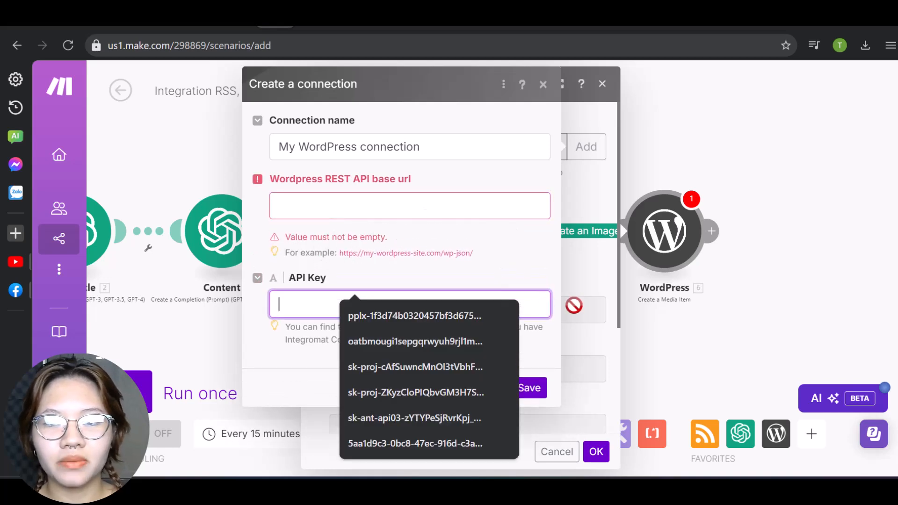
{"action": "left_click", "coordinate": [574, 265]}
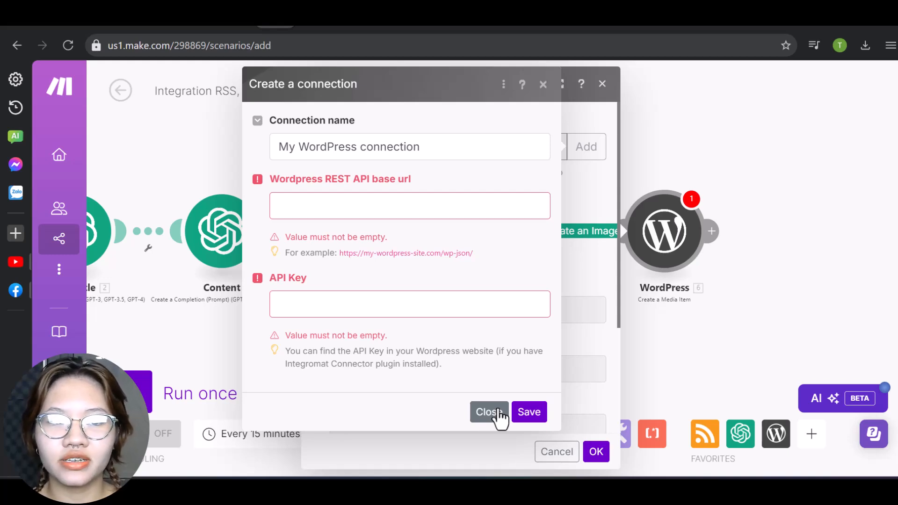
{"action": "left_click", "coordinate": [497, 412]}
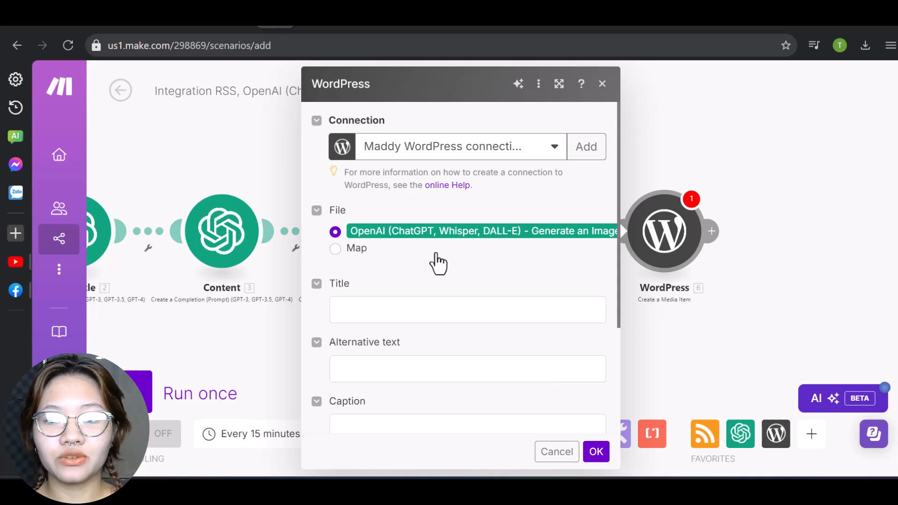
Confirm the Create a Media Item module with the existing WordPress connection and the generated image as its file.
{"action": "scroll", "coordinate": [438, 262], "scroll_direction": "down", "scroll_amount": 3}
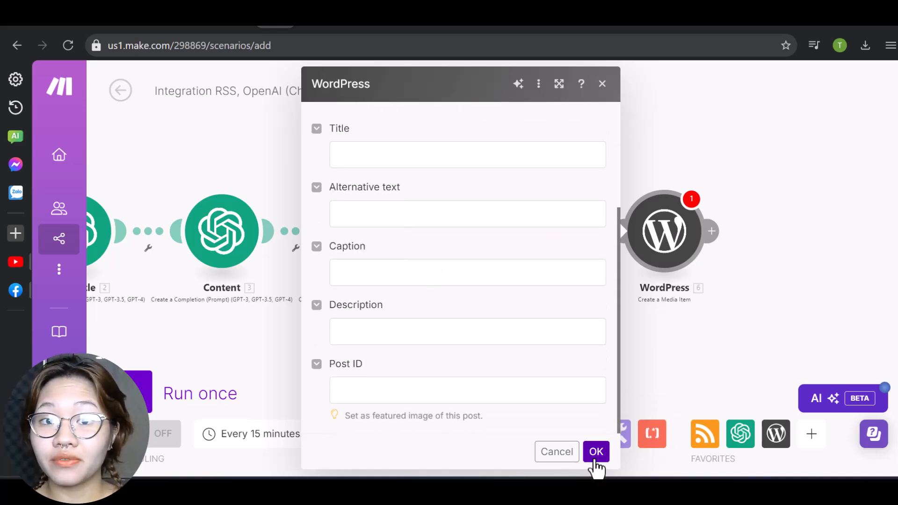
{"action": "scroll", "coordinate": [477, 277], "scroll_direction": "up", "scroll_amount": 3}
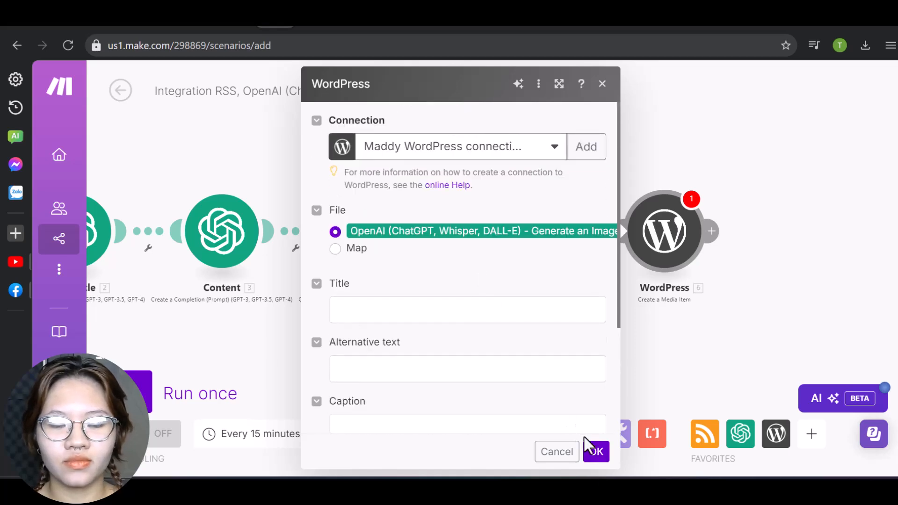
{"action": "left_click", "coordinate": [596, 452]}
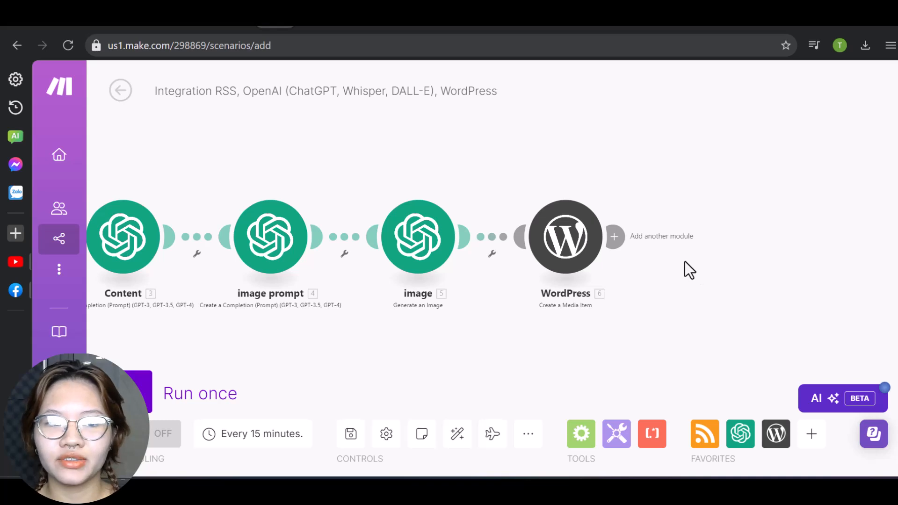
Add a WordPress Create a Post module after the Create a Media Item module.
{"action": "left_click", "coordinate": [614, 237]}
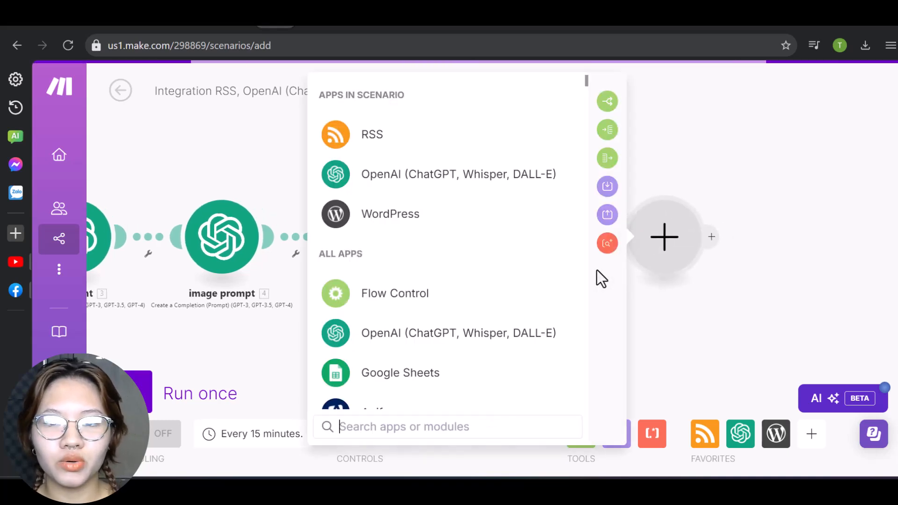
{"action": "left_click", "coordinate": [448, 224]}
{"action": "left_click", "coordinate": [462, 222]}
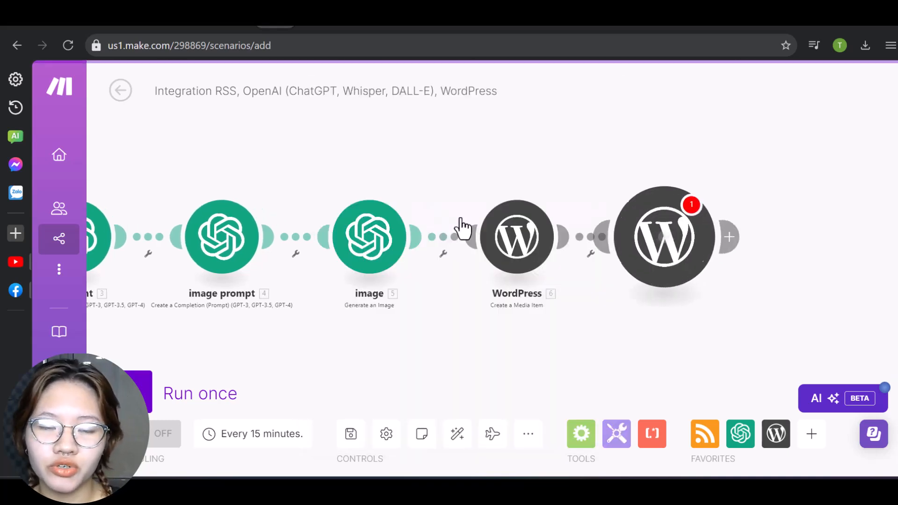
Map the post's title to the Message Content under Choices[] of the Blog title module.
{"action": "scroll", "coordinate": [628, 274], "scroll_direction": "down", "scroll_amount": 15}
{"action": "left_click", "coordinate": [626, 264]}
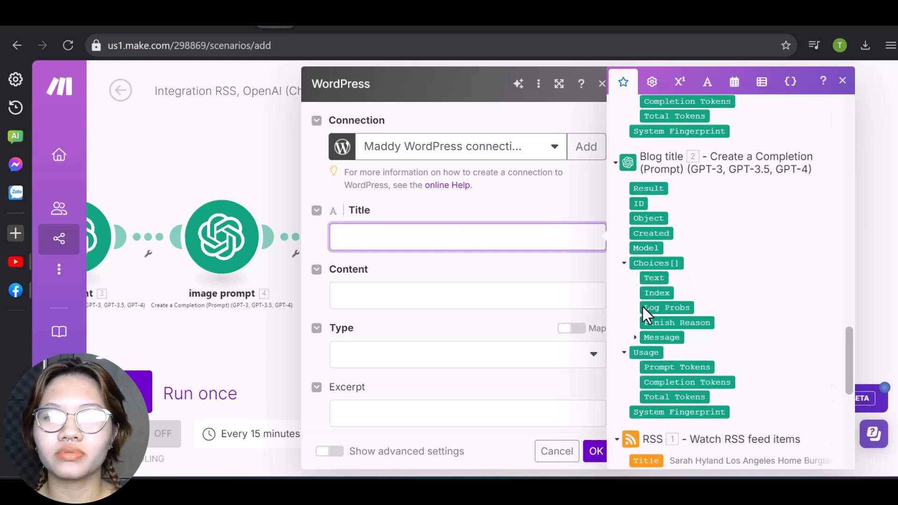
{"action": "left_click", "coordinate": [635, 338]}
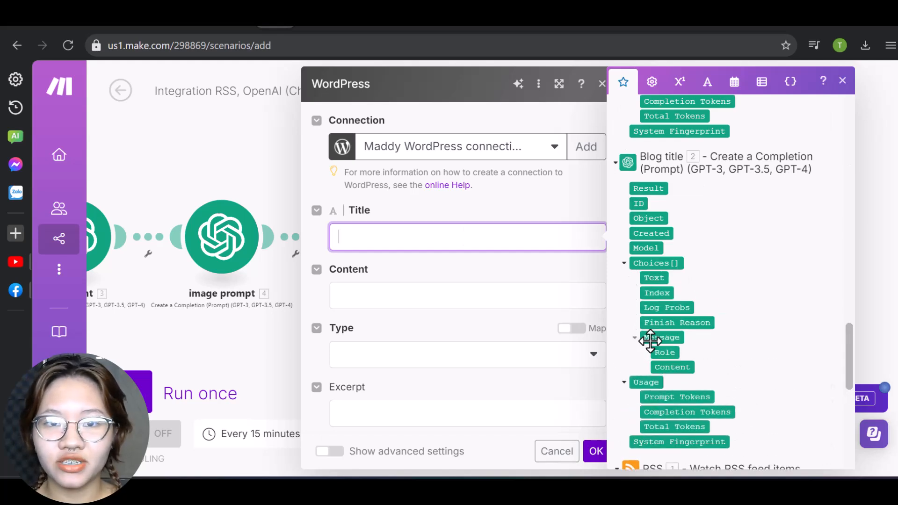
{"action": "left_click", "coordinate": [674, 367]}
Map the post's content to the Message Content under Choices[] of the Content module.
{"action": "left_click", "coordinate": [425, 295]}
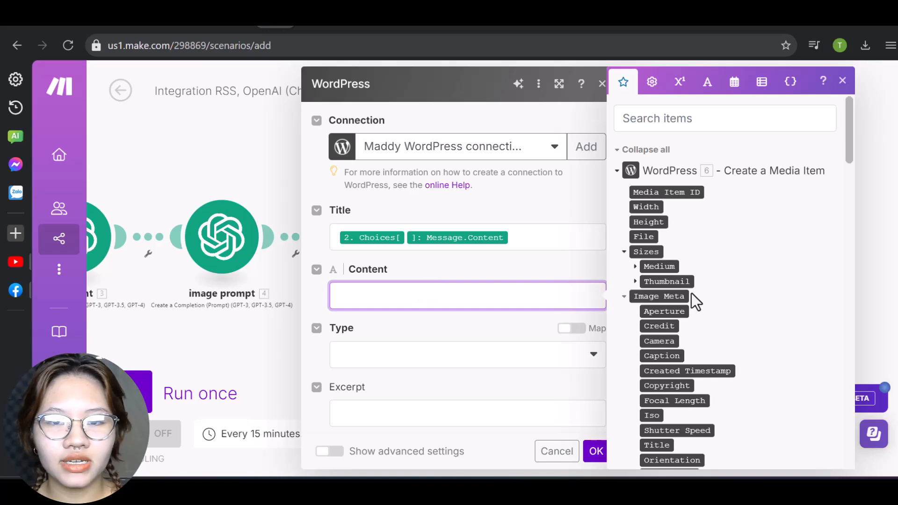
{"action": "scroll", "coordinate": [706, 293], "scroll_direction": "down", "scroll_amount": 10}
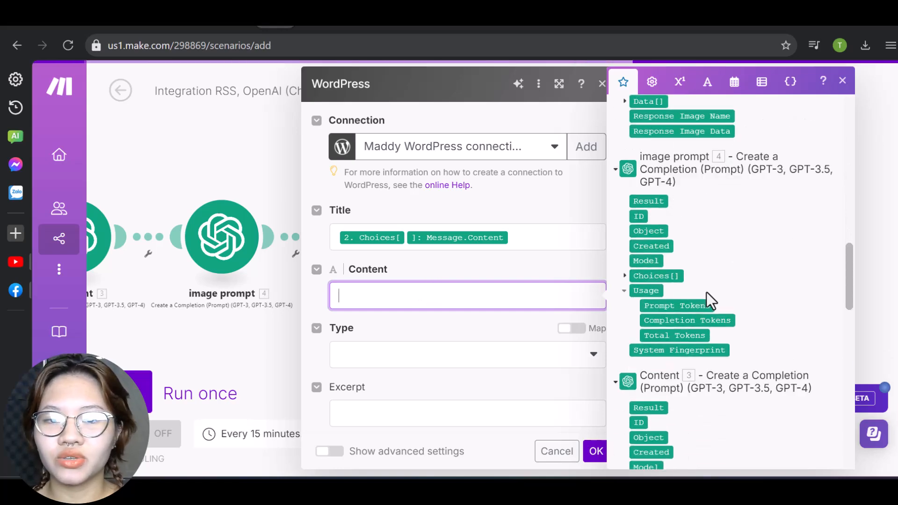
{"action": "scroll", "coordinate": [706, 292], "scroll_direction": "down", "scroll_amount": 3}
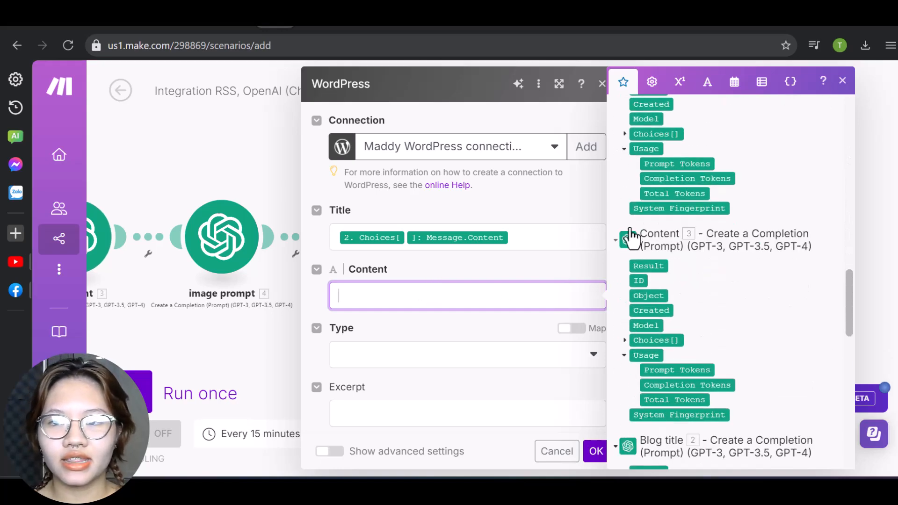
{"action": "left_click", "coordinate": [626, 342]}
{"action": "scroll", "coordinate": [638, 354], "scroll_direction": "down", "scroll_amount": 2}
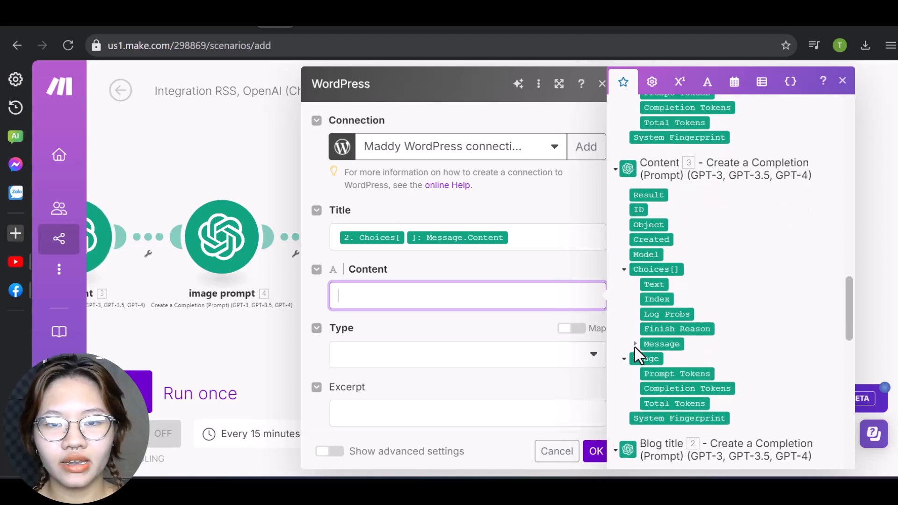
{"action": "left_click", "coordinate": [635, 344]}
{"action": "left_click", "coordinate": [656, 373]}
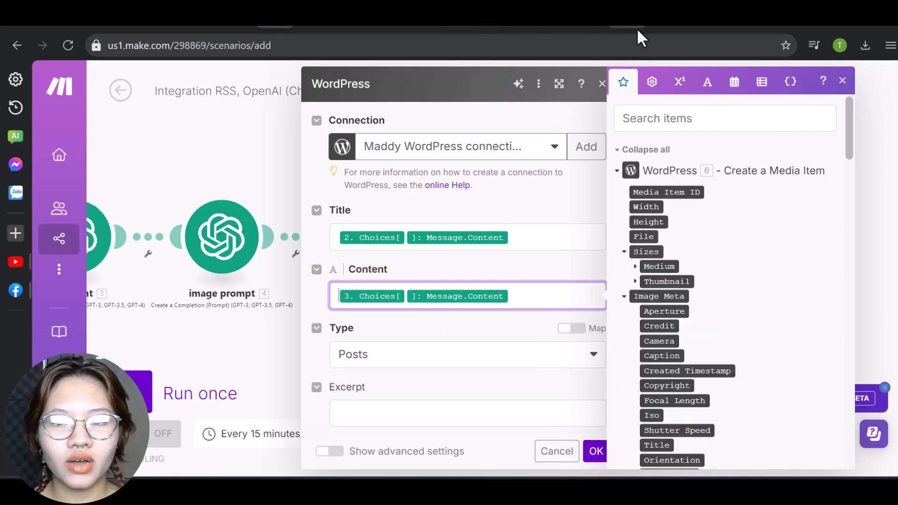
Insert centered figure HTML with a 650px-wide image before the mapped post content, use the media item's Guid as img src, and confirm the module.
{"action": "key", "text": "ctrl+v"}
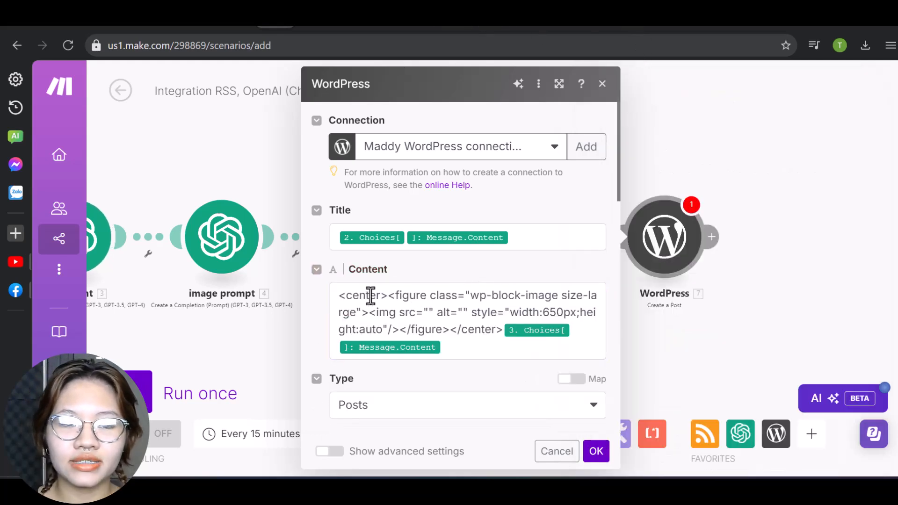
{"action": "left_click_drag", "start_coordinate": [330, 296], "coordinate": [500, 331]}
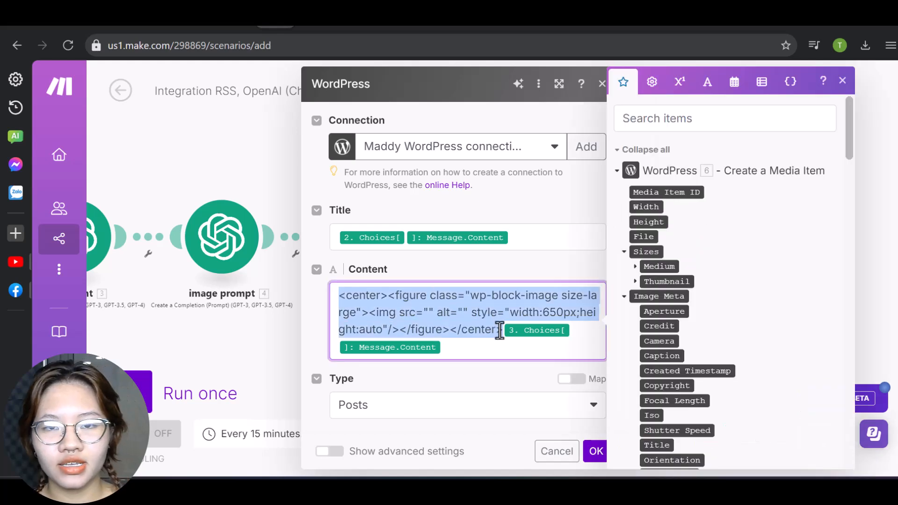
{"action": "left_click", "coordinate": [430, 313]}
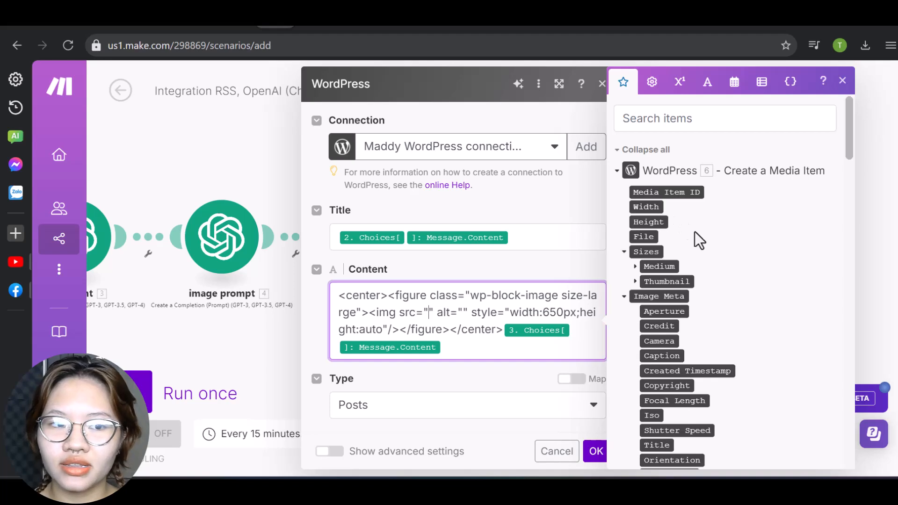
{"action": "scroll", "coordinate": [706, 260], "scroll_direction": "down", "scroll_amount": 2}
{"action": "scroll", "coordinate": [706, 258], "scroll_direction": "down", "scroll_amount": 6}
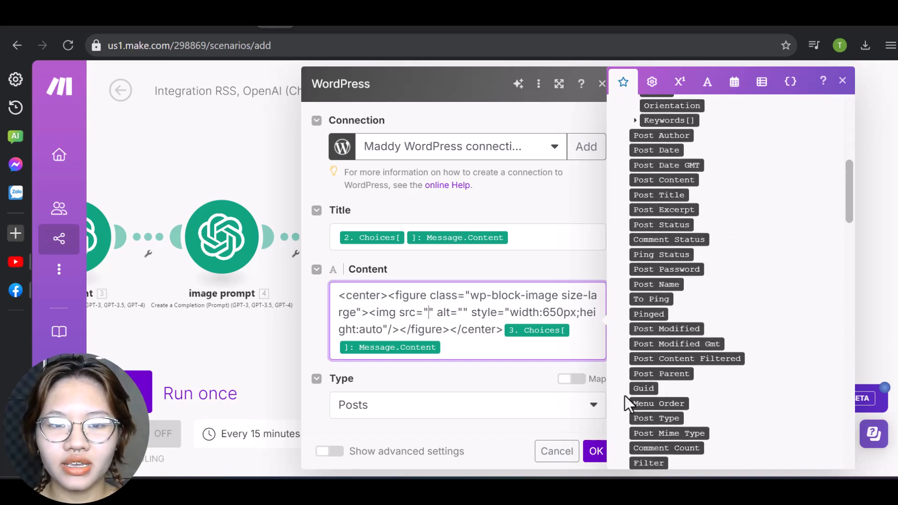
{"action": "left_click", "coordinate": [644, 389]}
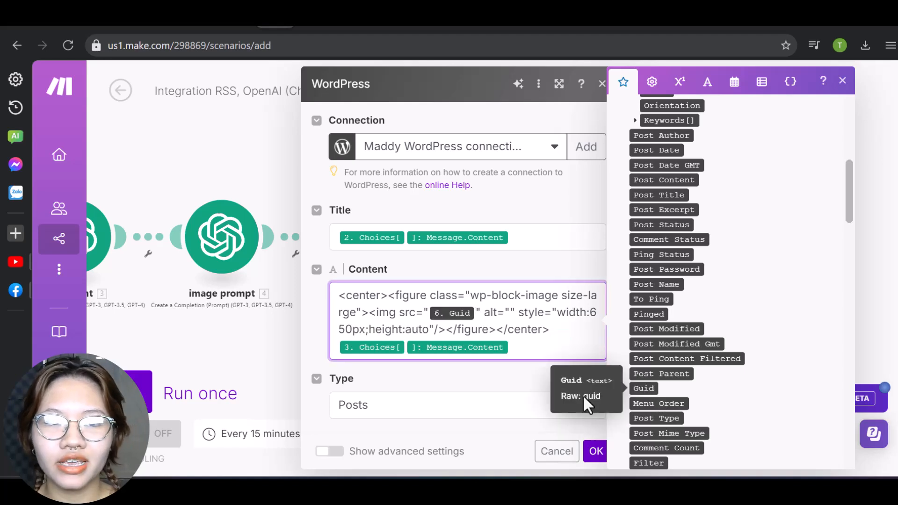
{"action": "scroll", "coordinate": [442, 374], "scroll_direction": "down", "scroll_amount": 1}
{"action": "scroll", "coordinate": [441, 378], "scroll_direction": "down", "scroll_amount": 10}
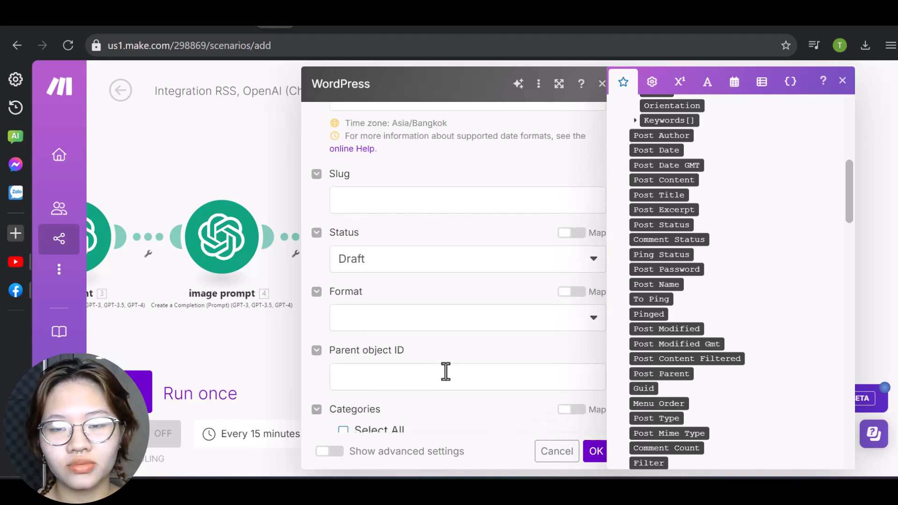
{"action": "scroll", "coordinate": [453, 370], "scroll_direction": "down", "scroll_amount": 3}
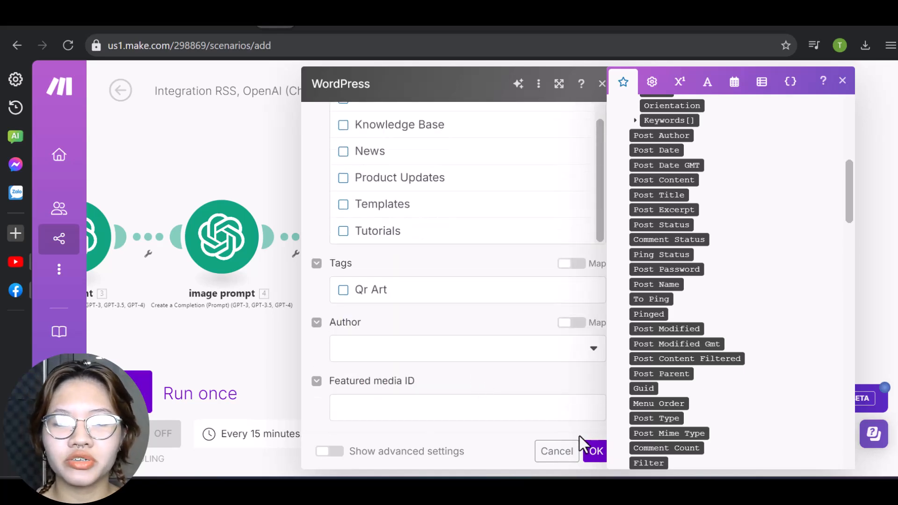
{"action": "left_click", "coordinate": [594, 451]}
Set the post type to Posts and the status to Draft in the Create a Post module.
{"action": "left_click_drag", "start_coordinate": [430, 356], "coordinate": [563, 346]}
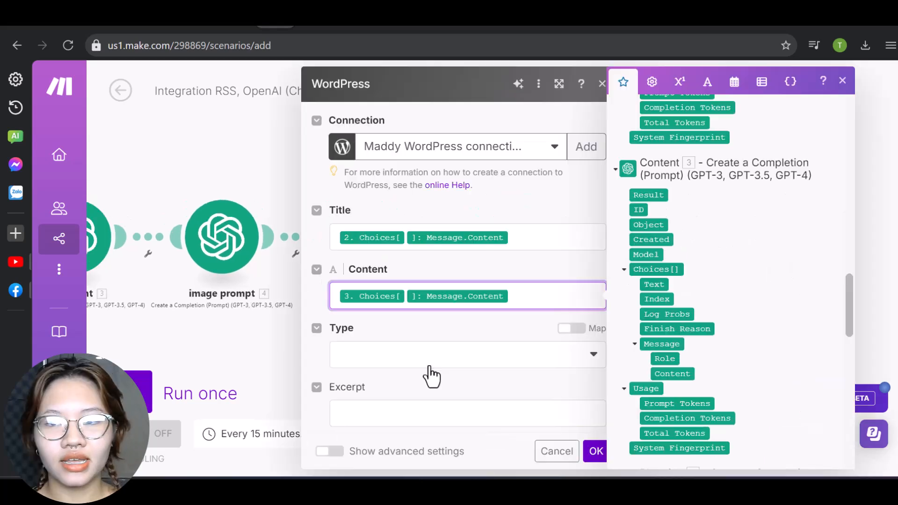
{"action": "left_click", "coordinate": [421, 365]}
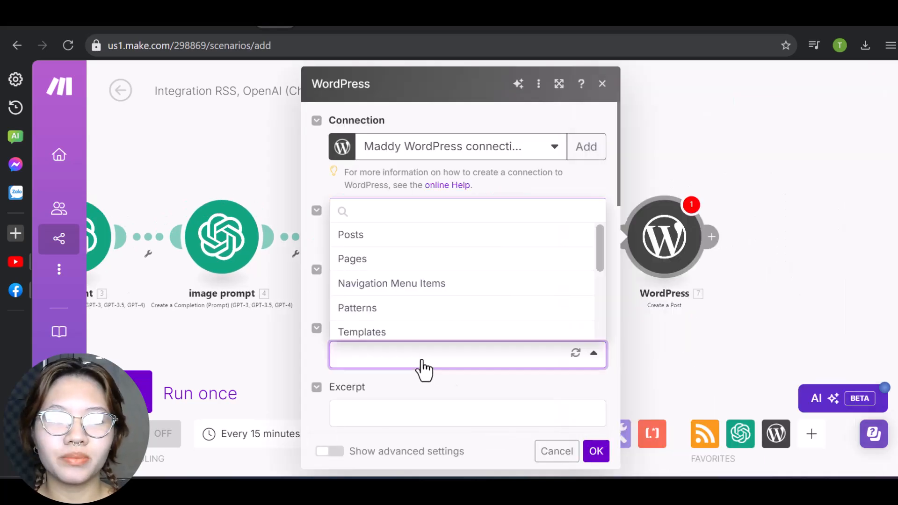
{"action": "left_click", "coordinate": [388, 241]}
{"action": "scroll", "coordinate": [449, 327], "scroll_direction": "down", "scroll_amount": 5}
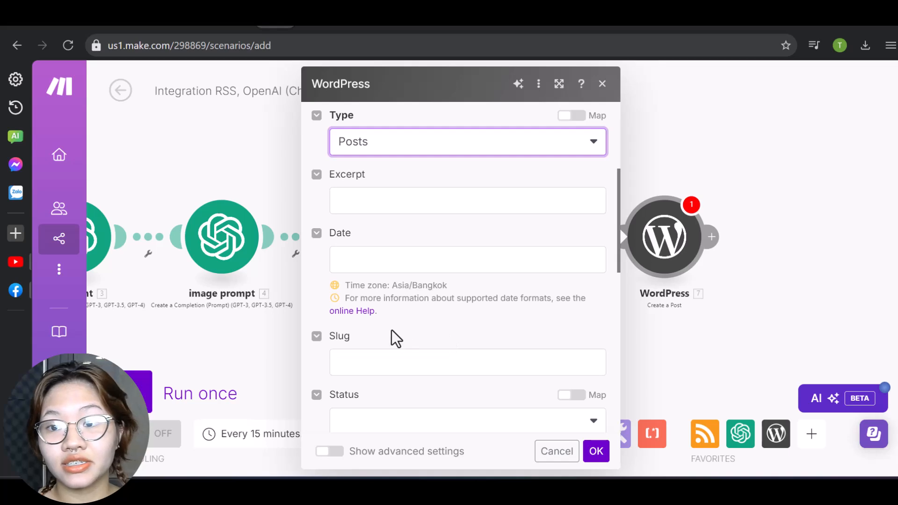
{"action": "scroll", "coordinate": [393, 332], "scroll_direction": "down", "scroll_amount": 2}
{"action": "left_click", "coordinate": [397, 354]}
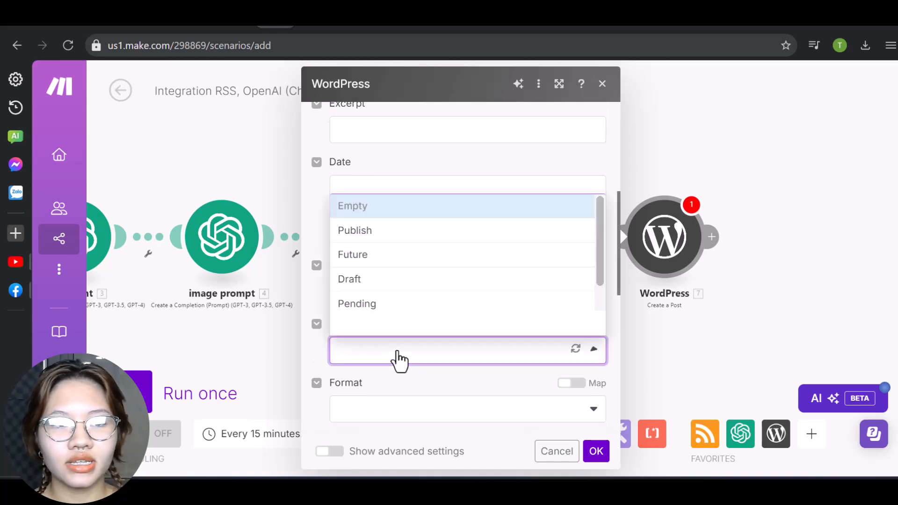
{"action": "left_click", "coordinate": [410, 291]}
{"action": "scroll", "coordinate": [463, 297], "scroll_direction": "down", "scroll_amount": 2}
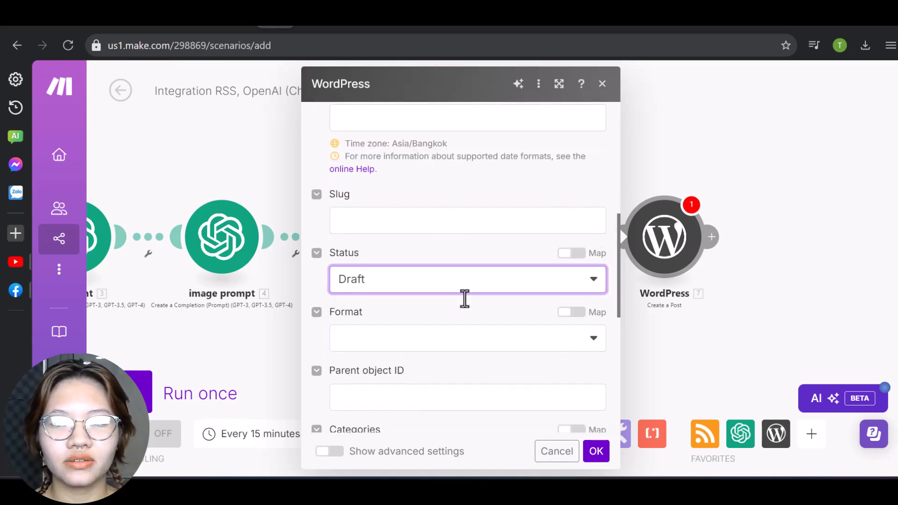
{"action": "scroll", "coordinate": [465, 299], "scroll_direction": "down", "scroll_amount": 3}
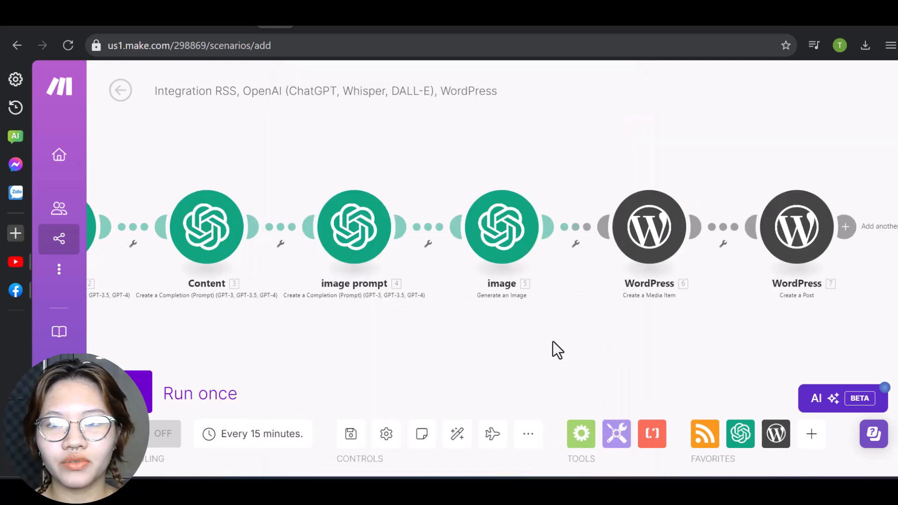
{"action": "scroll", "coordinate": [553, 342], "scroll_direction": "down", "scroll_amount": 5}
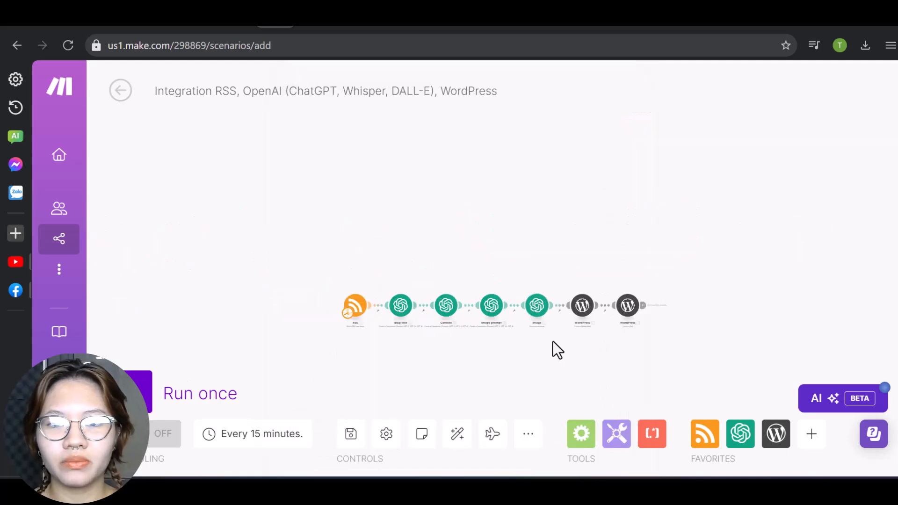
{"action": "scroll", "coordinate": [538, 350], "scroll_direction": "up", "scroll_amount": 5}
{"action": "scroll", "coordinate": [530, 356], "scroll_direction": "down", "scroll_amount": 2}
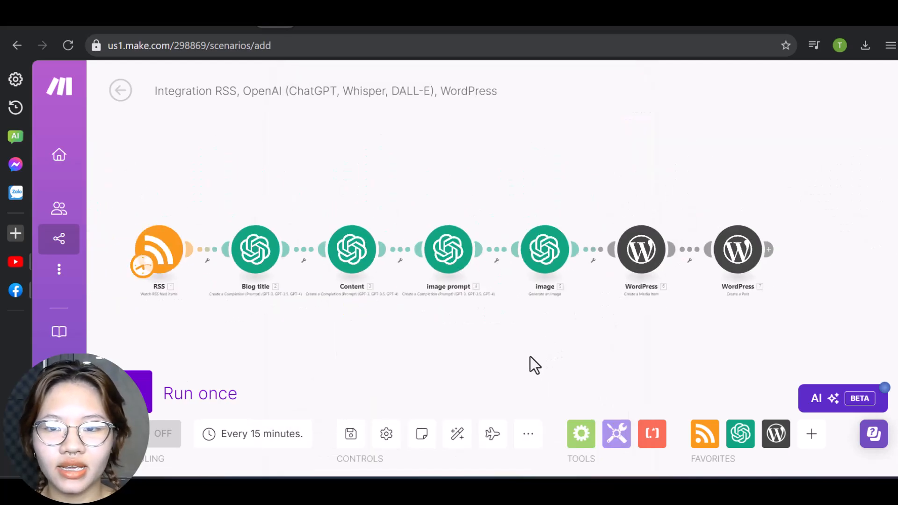
Schedule the scenario to run every day at 17:40.
{"action": "left_click", "coordinate": [232, 443]}
{"action": "left_click", "coordinate": [323, 187]}
{"action": "left_click", "coordinate": [281, 255]}
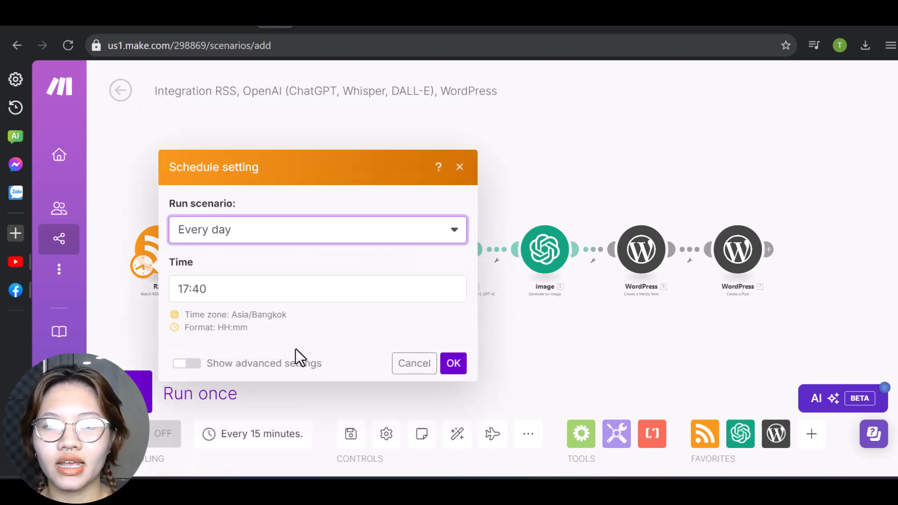
{"action": "left_click", "coordinate": [453, 367]}
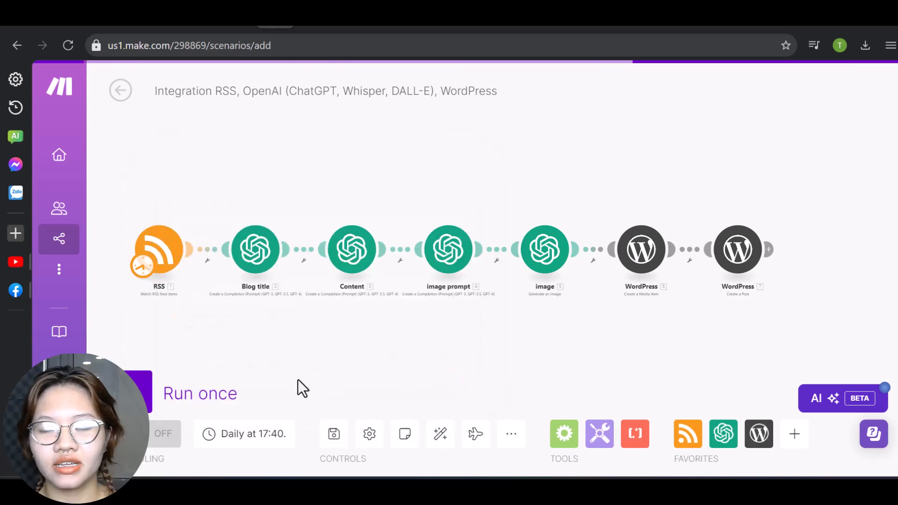
Run the scenario once and check the title, description and summary in the RSS module's output.
{"action": "left_click", "coordinate": [132, 393]}
{"action": "left_click", "coordinate": [140, 280]}
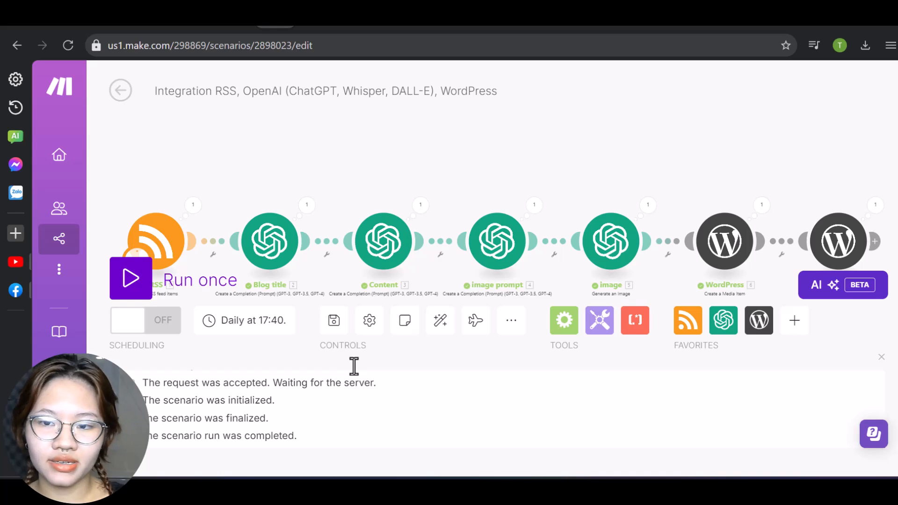
{"action": "left_click", "coordinate": [193, 206]}
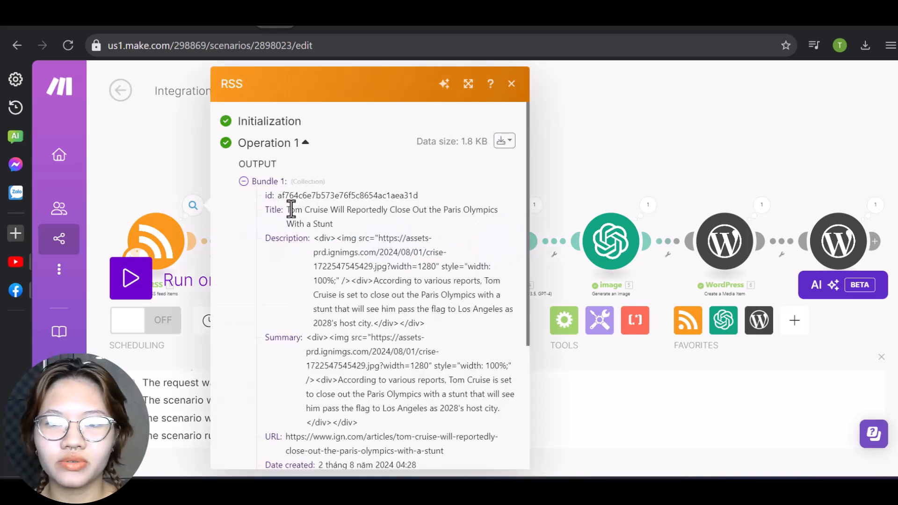
{"action": "left_click_drag", "start_coordinate": [303, 210], "coordinate": [333, 233]}
{"action": "left_click", "coordinate": [304, 267]}
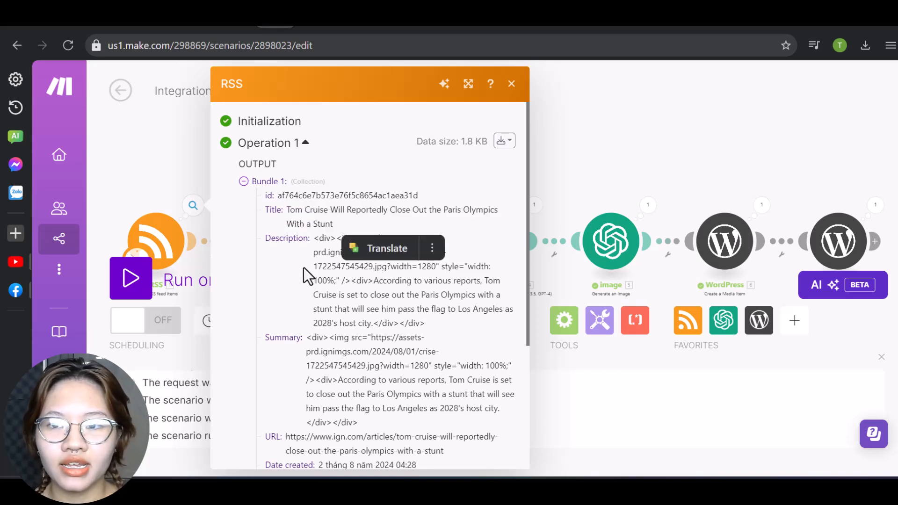
{"action": "scroll", "coordinate": [304, 268], "scroll_direction": "down", "scroll_amount": 3}
{"action": "scroll", "coordinate": [323, 291], "scroll_direction": "down", "scroll_amount": 1}
{"action": "left_click_drag", "start_coordinate": [318, 242], "coordinate": [445, 287]}
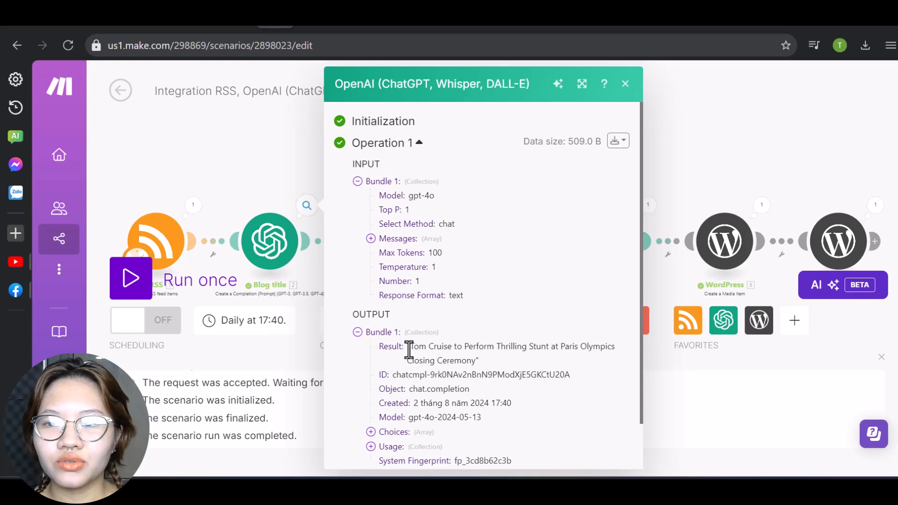
Examine the Blog title module's result and the Content module's Message Content under Choices in the run output.
{"action": "left_click_drag", "start_coordinate": [409, 348], "coordinate": [482, 363]}
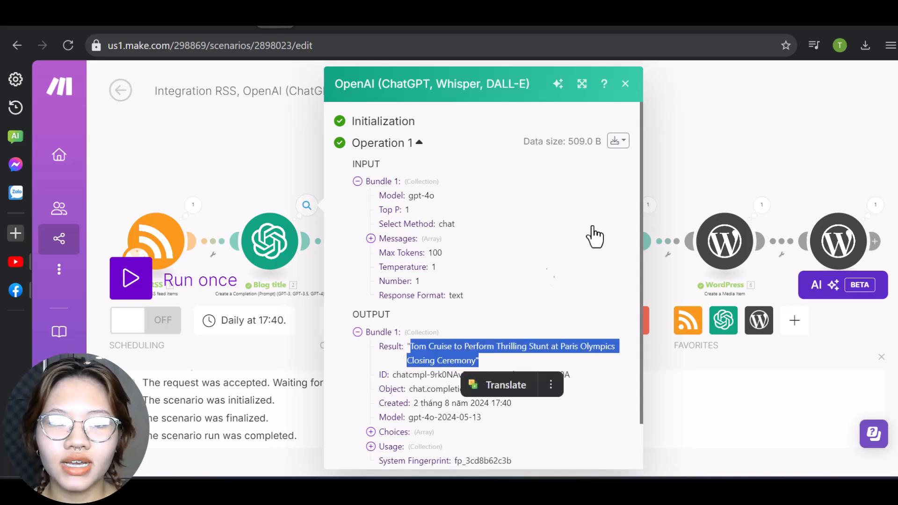
{"action": "left_click", "coordinate": [626, 84]}
{"action": "left_click", "coordinate": [419, 208]}
{"action": "scroll", "coordinate": [536, 271], "scroll_direction": "down", "scroll_amount": 1}
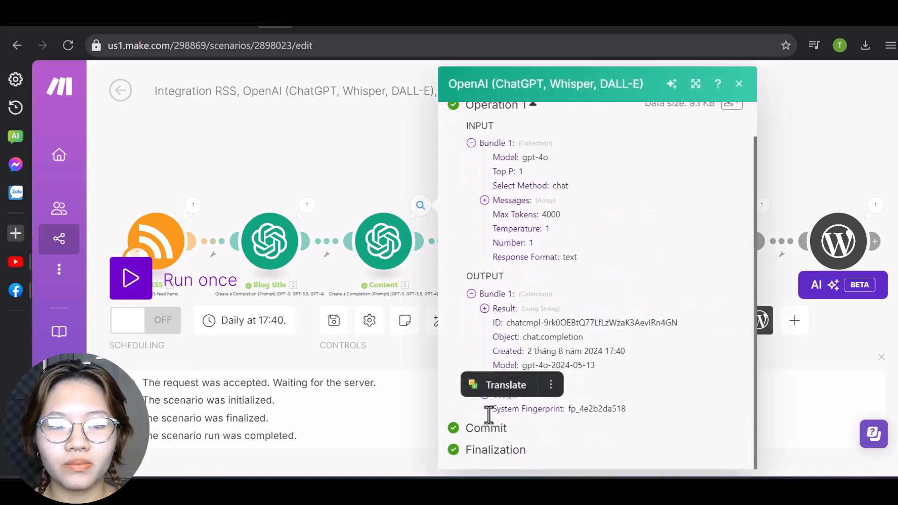
{"action": "scroll", "coordinate": [513, 354], "scroll_direction": "up", "scroll_amount": 1}
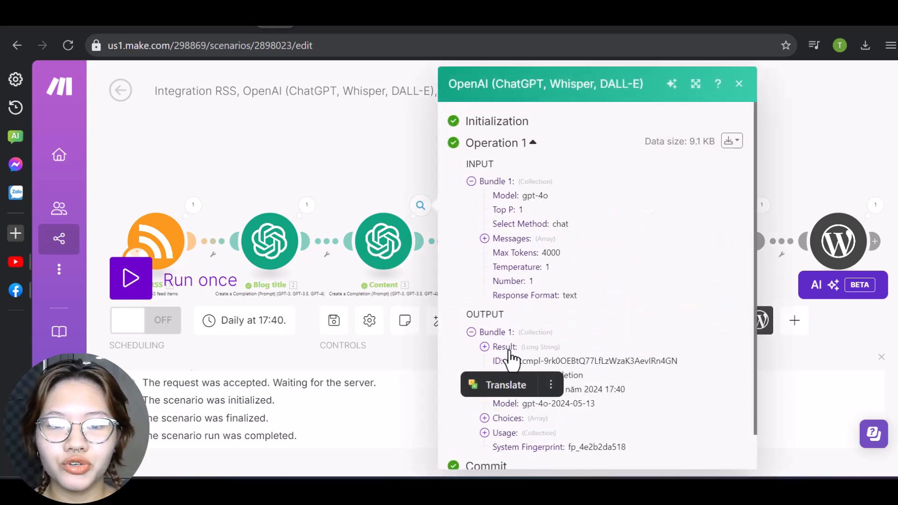
{"action": "left_click", "coordinate": [496, 433]}
{"action": "left_click", "coordinate": [498, 432]}
{"action": "scroll", "coordinate": [524, 417], "scroll_direction": "down", "scroll_amount": 3}
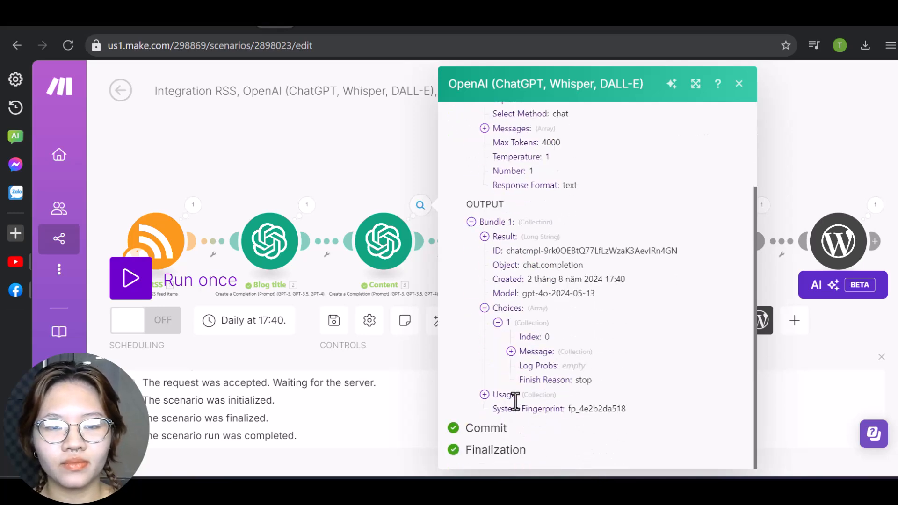
{"action": "left_click", "coordinate": [512, 352]}
{"action": "left_click", "coordinate": [524, 380]}
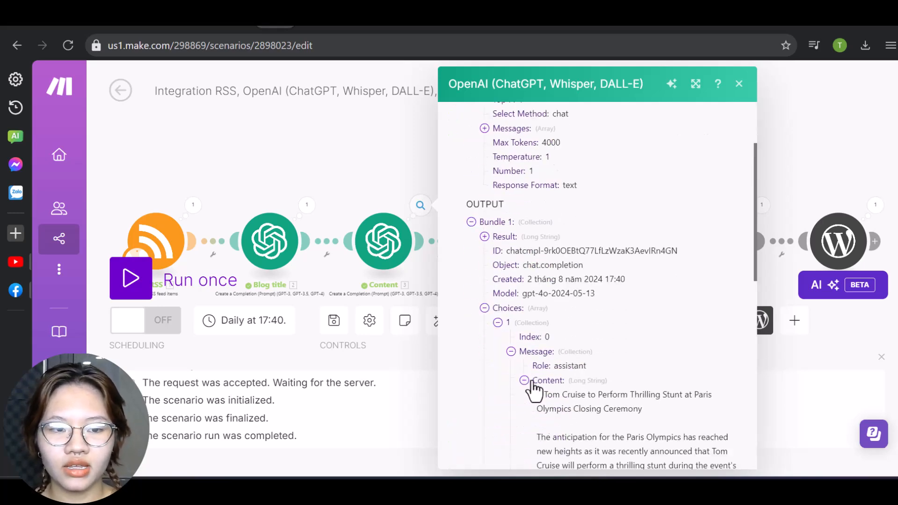
{"action": "scroll", "coordinate": [557, 381], "scroll_direction": "down", "scroll_amount": 2}
{"action": "scroll", "coordinate": [561, 381], "scroll_direction": "down", "scroll_amount": 2}
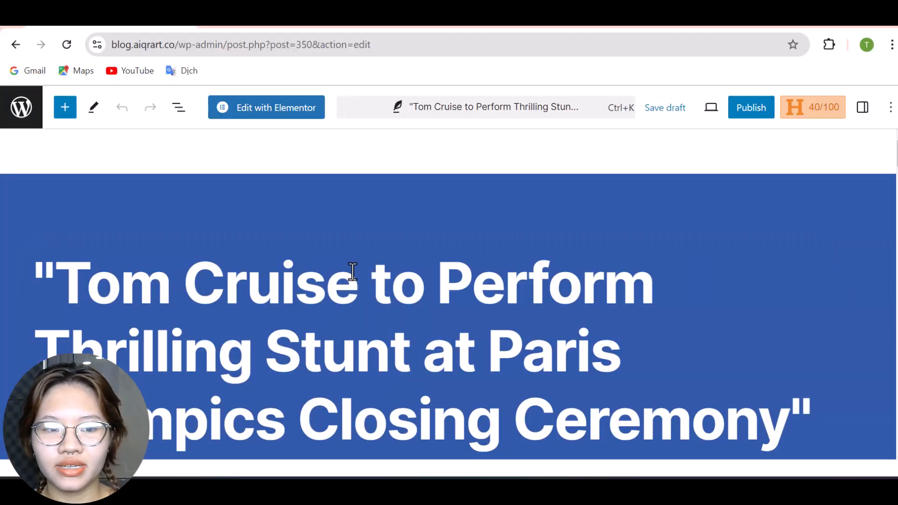
Switch to the WordPress editor and review the generated draft's title, image and full article text.
{"action": "scroll", "coordinate": [351, 269], "scroll_direction": "down", "scroll_amount": 4}
{"action": "scroll", "coordinate": [351, 271], "scroll_direction": "down", "scroll_amount": 6}
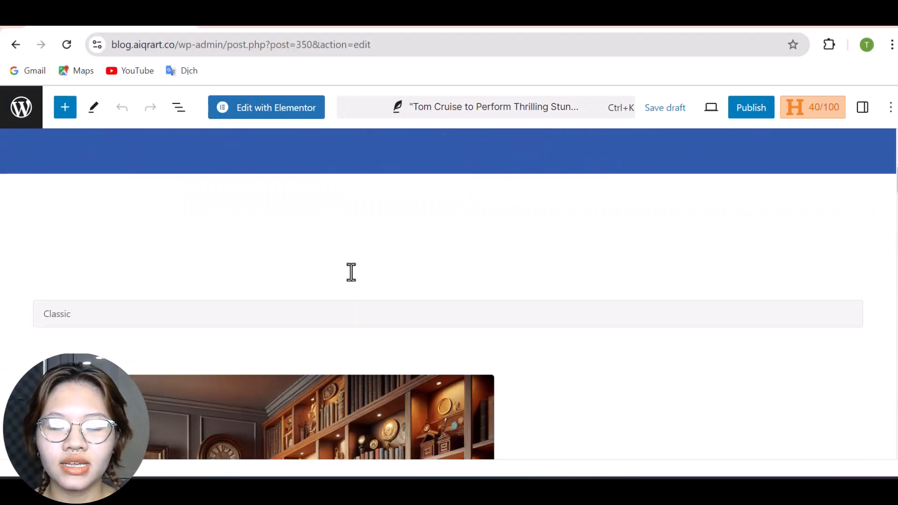
{"action": "scroll", "coordinate": [351, 271], "scroll_direction": "down", "scroll_amount": 2}
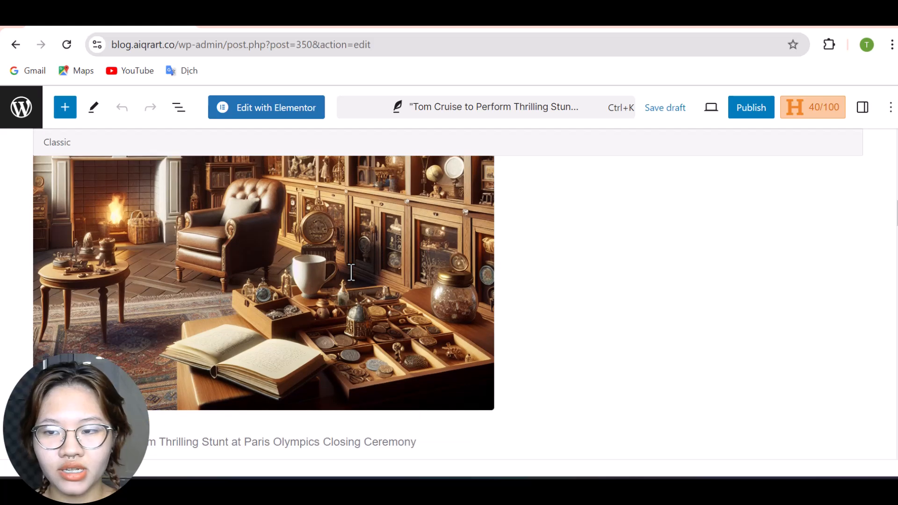
{"action": "scroll", "coordinate": [351, 272], "scroll_direction": "down", "scroll_amount": 3}
{"action": "scroll", "coordinate": [351, 273], "scroll_direction": "down", "scroll_amount": 2}
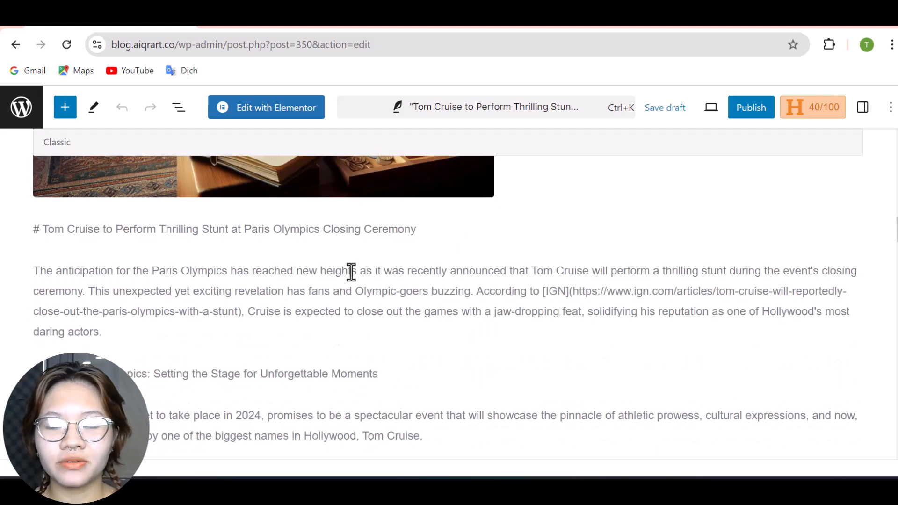
{"action": "scroll", "coordinate": [351, 272], "scroll_direction": "down", "scroll_amount": 2}
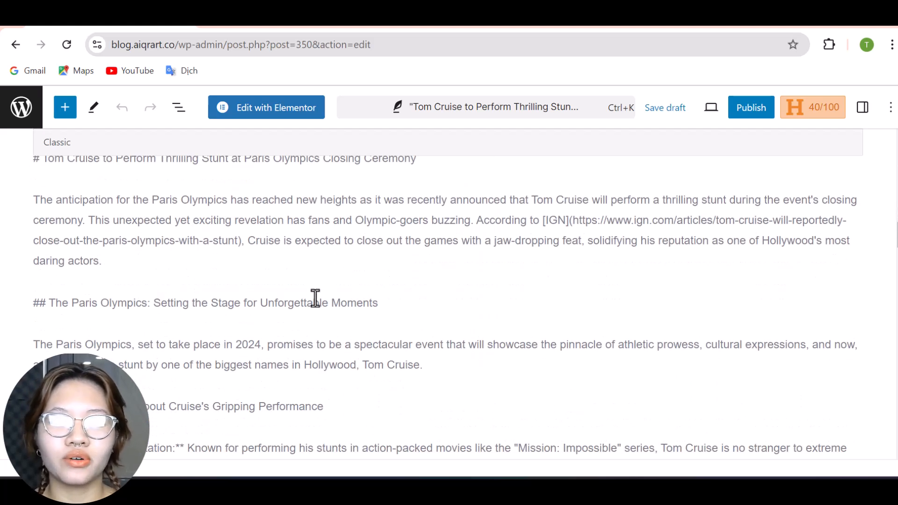
{"action": "scroll", "coordinate": [395, 281], "scroll_direction": "down", "scroll_amount": 10}
{"action": "scroll", "coordinate": [395, 278], "scroll_direction": "down", "scroll_amount": 13}
{"action": "scroll", "coordinate": [249, 340], "scroll_direction": "down", "scroll_amount": 8}
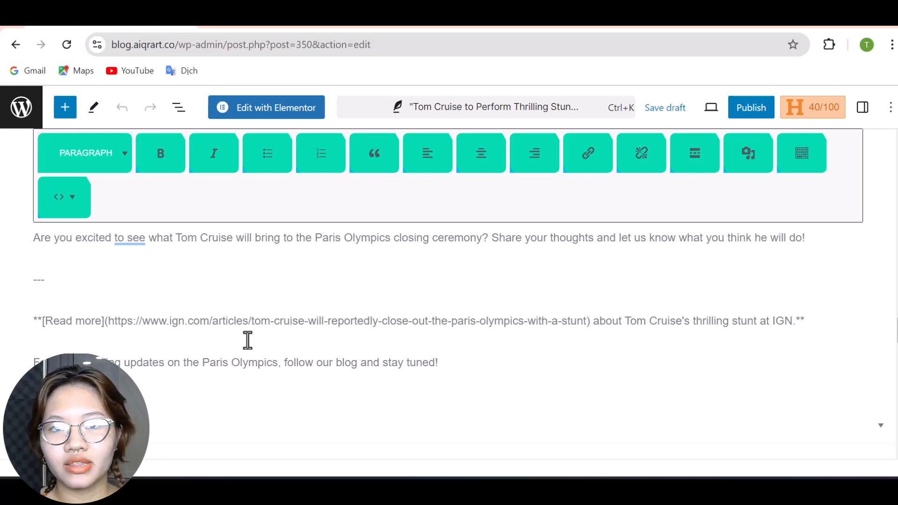
{"action": "scroll", "coordinate": [248, 340], "scroll_direction": "up", "scroll_amount": 20}
{"action": "scroll", "coordinate": [248, 338], "scroll_direction": "up", "scroll_amount": 6}
{"action": "left_click", "coordinate": [301, 333]}
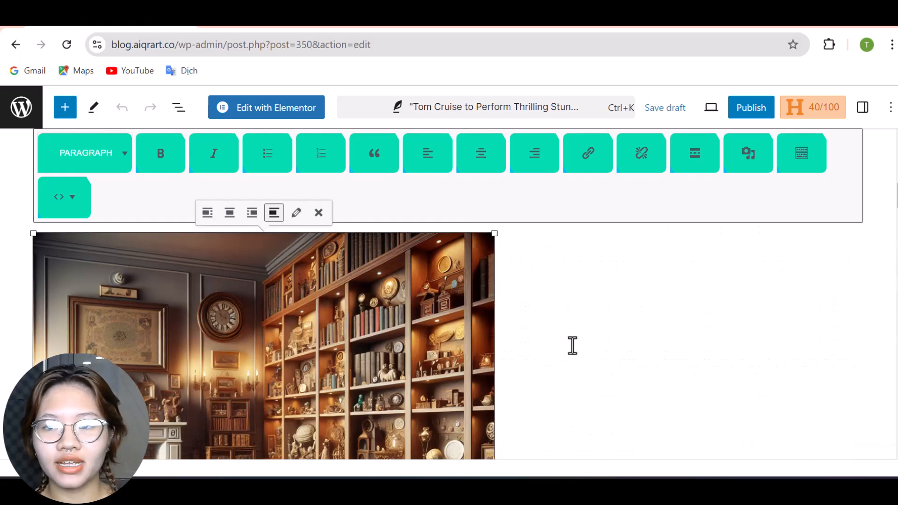
{"action": "scroll", "coordinate": [573, 346], "scroll_direction": "up", "scroll_amount": 3}
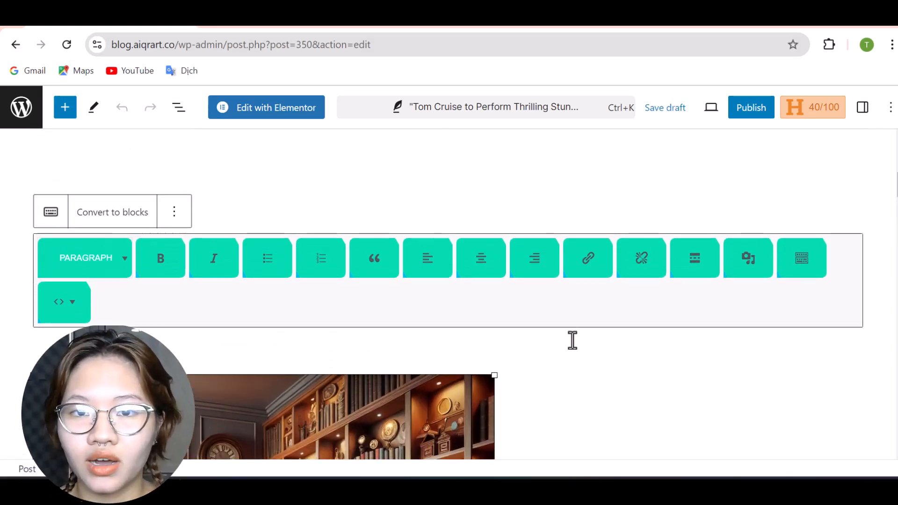